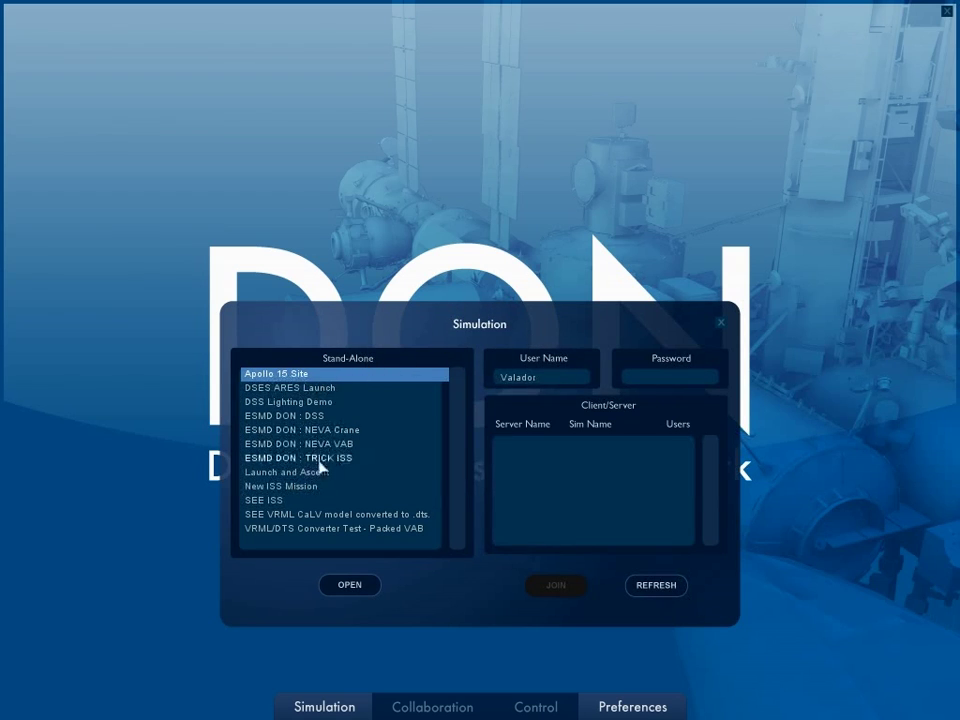
# Select the New ISS Mission simulation, refresh for LAN servers, and open Preferences.
pyautogui.click(257, 486)
pyautogui.click(321, 377)
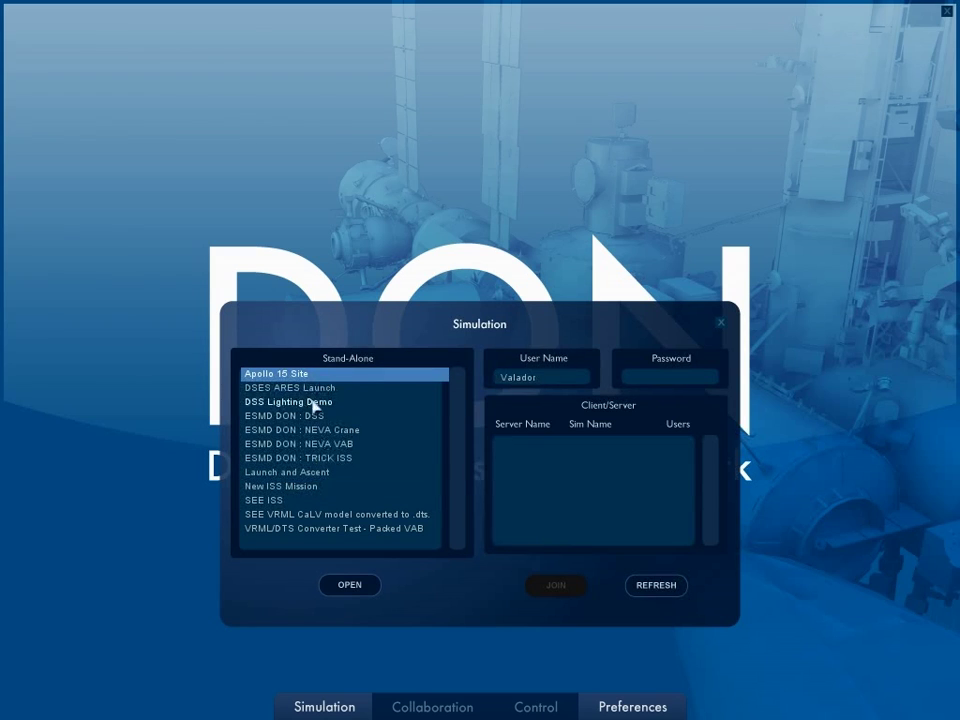
pyautogui.click(300, 486)
pyautogui.click(660, 580)
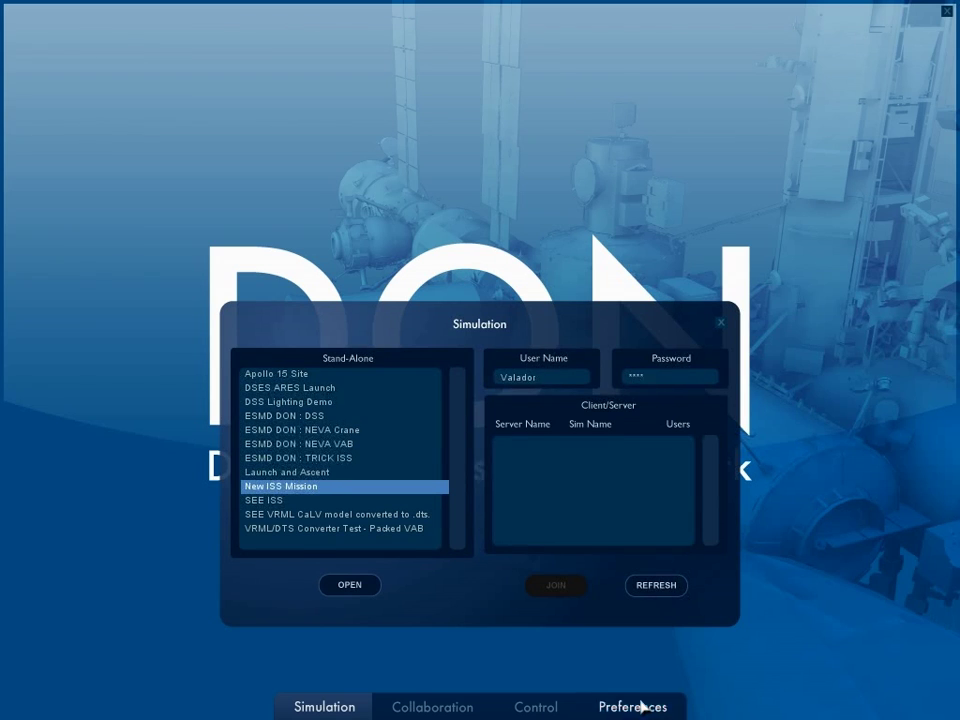
pyautogui.click(642, 706)
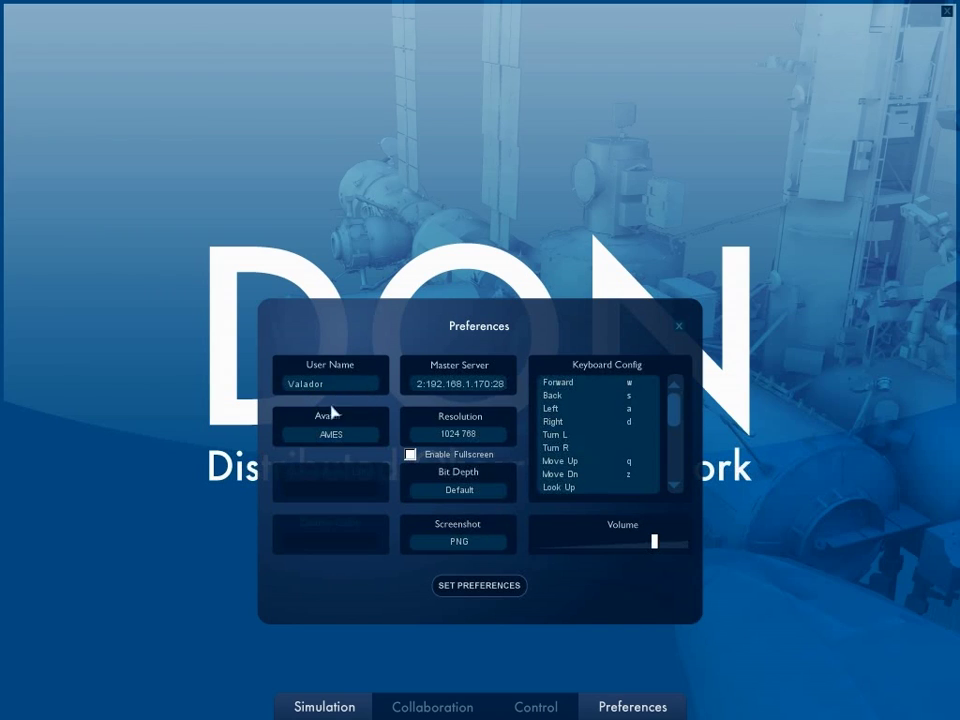
# Try a custom avatar, revert to AMES, lower the volume slightly, and return to Simulation.
pyautogui.click(338, 436)
pyautogui.click(335, 596)
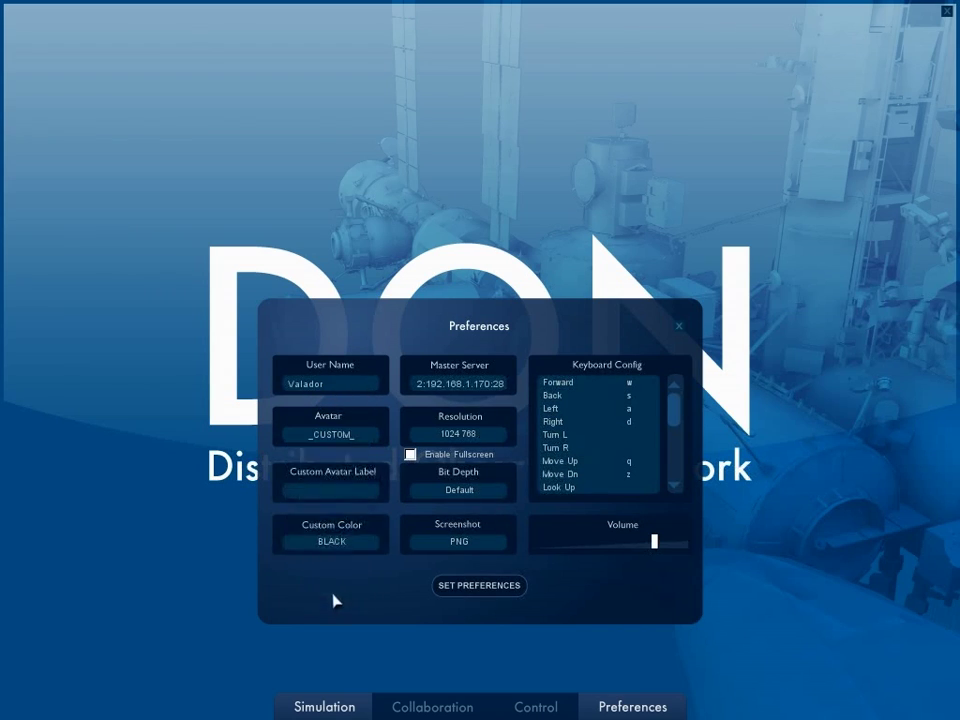
pyautogui.click(347, 539)
pyautogui.click(345, 543)
pyautogui.click(339, 436)
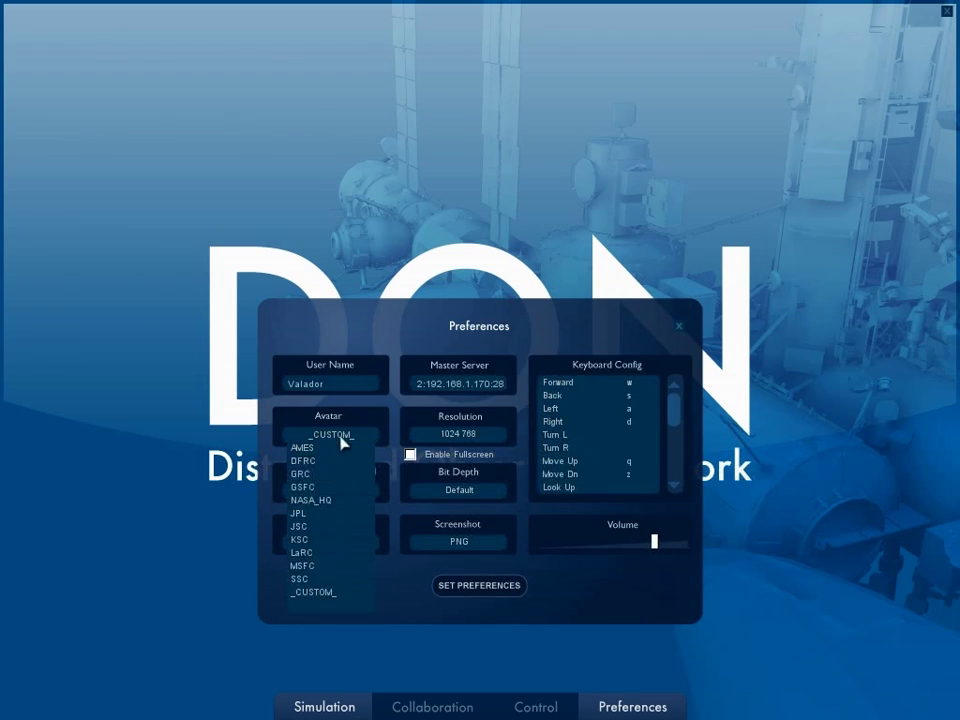
pyautogui.click(329, 450)
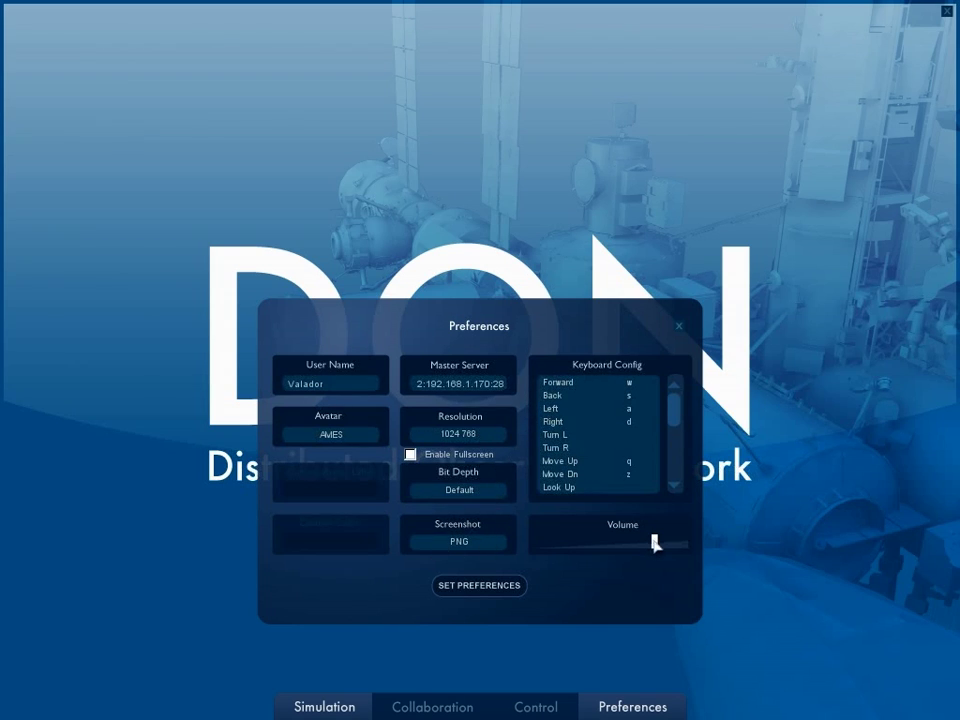
pyautogui.moveTo(656, 544); pyautogui.dragTo(628, 544)
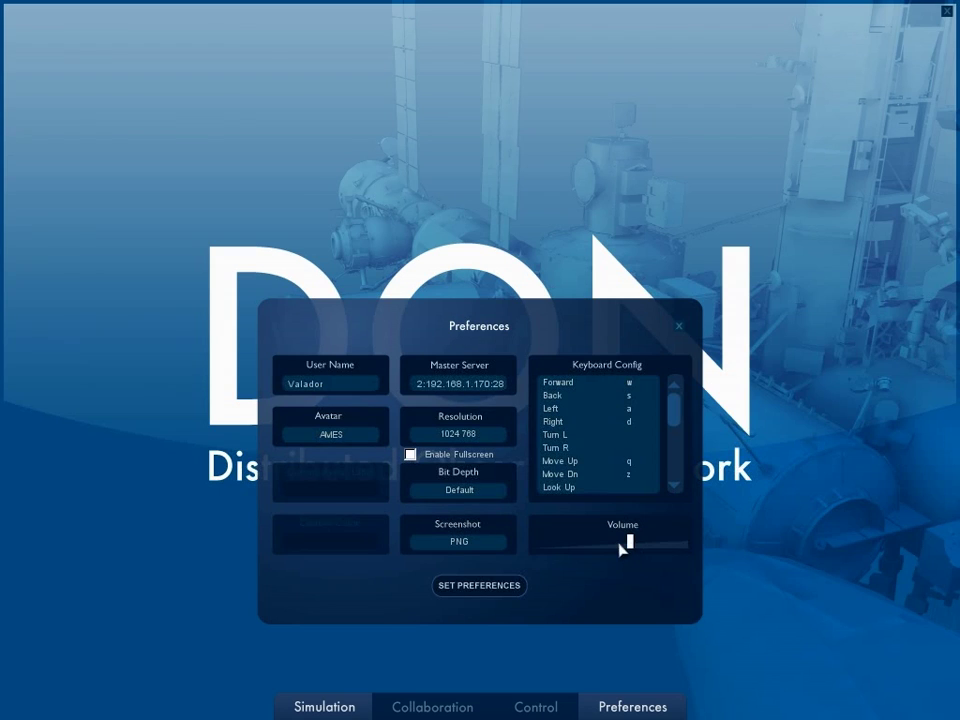
pyautogui.click(343, 707)
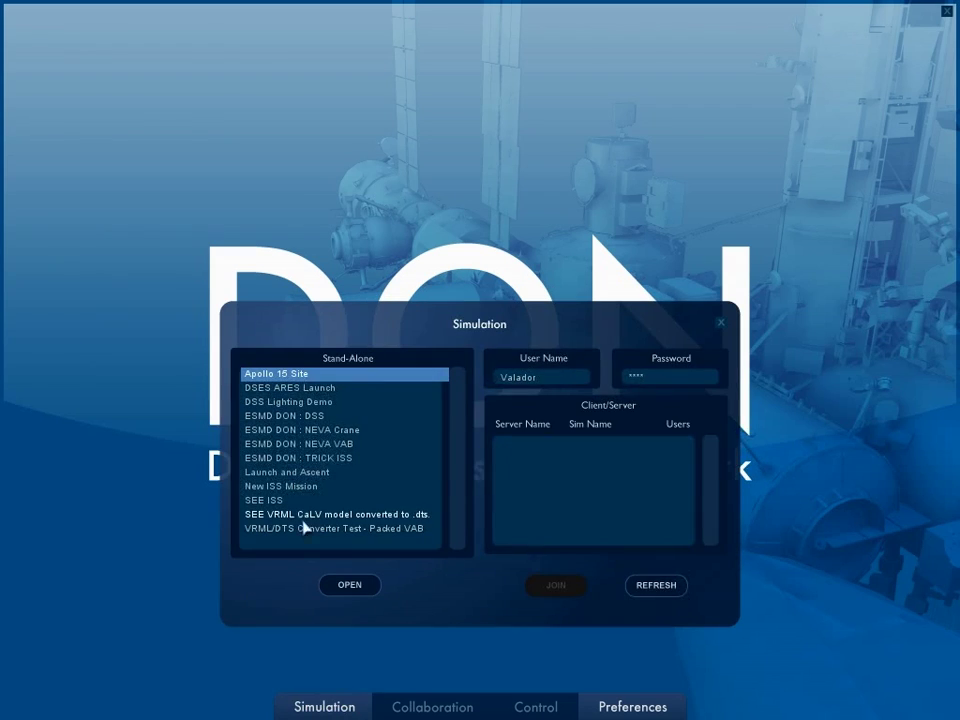
# Choose New ISS Mission in the Stand-Alone simulation list.
pyautogui.click(290, 486)
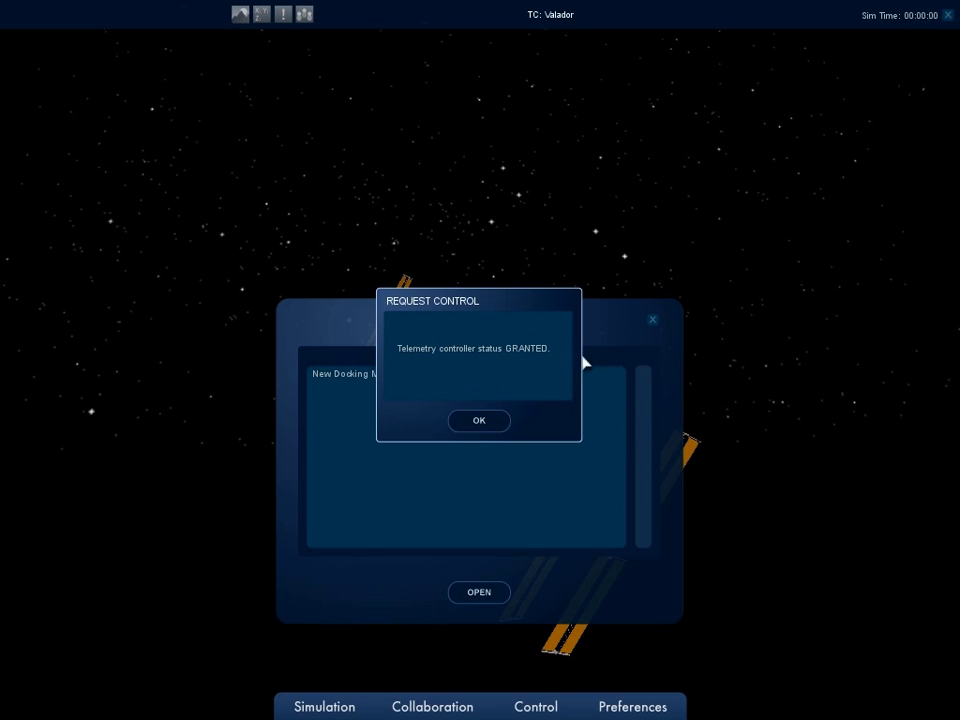
# Dismiss the control-granted notice and select the New Docking Motion telemetry.
pyautogui.click(480, 421)
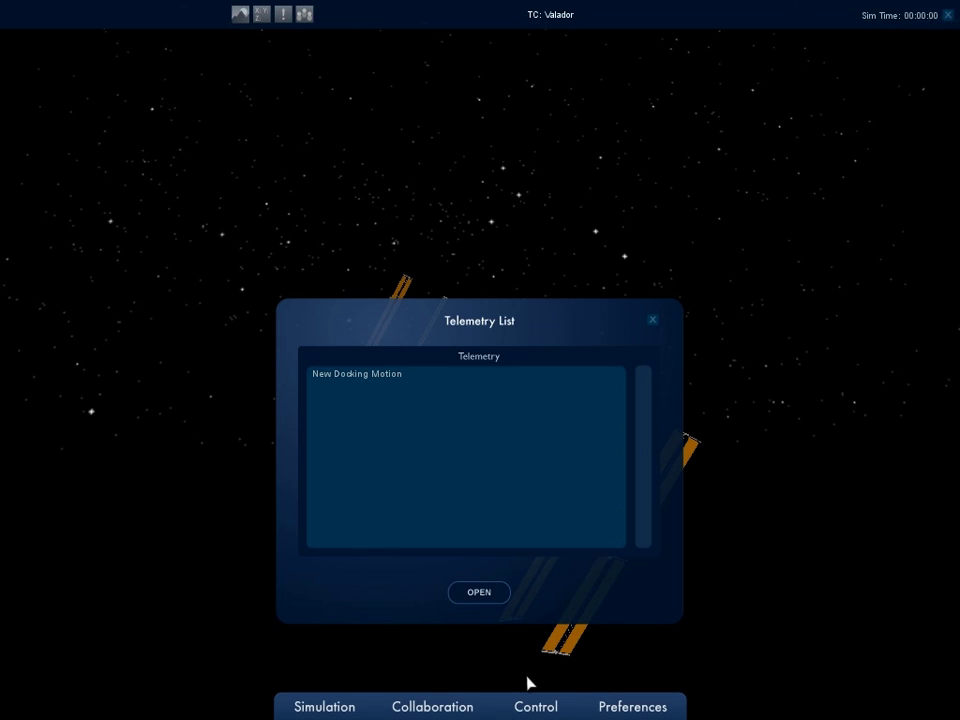
pyautogui.click(405, 377)
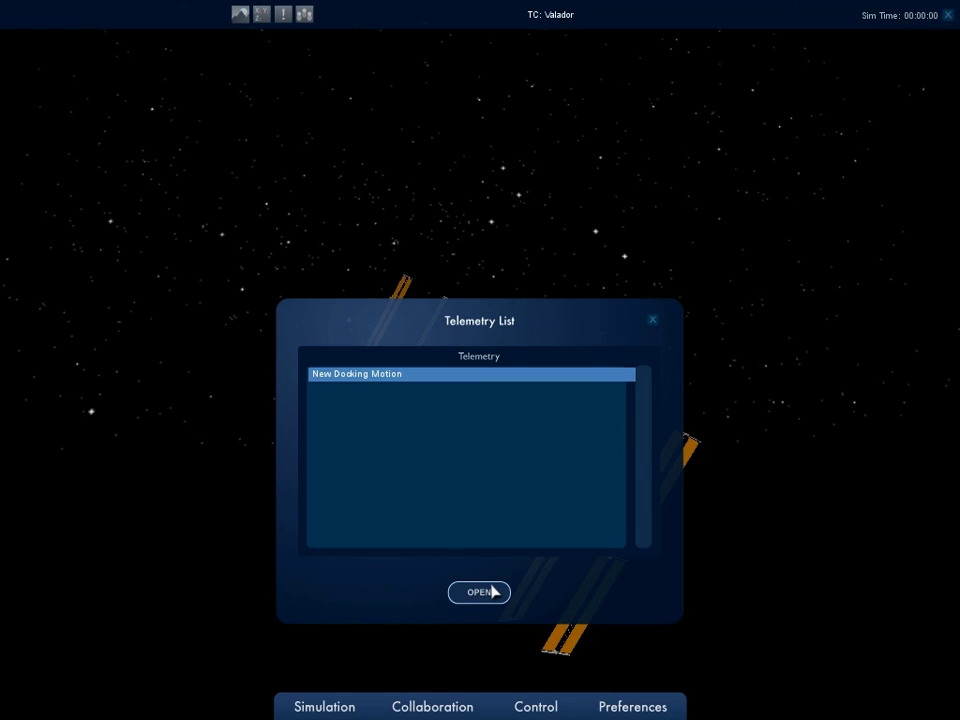
# Load the New Docking Motion telemetry and start it playing from the Playback controls.
pyautogui.click(492, 592)
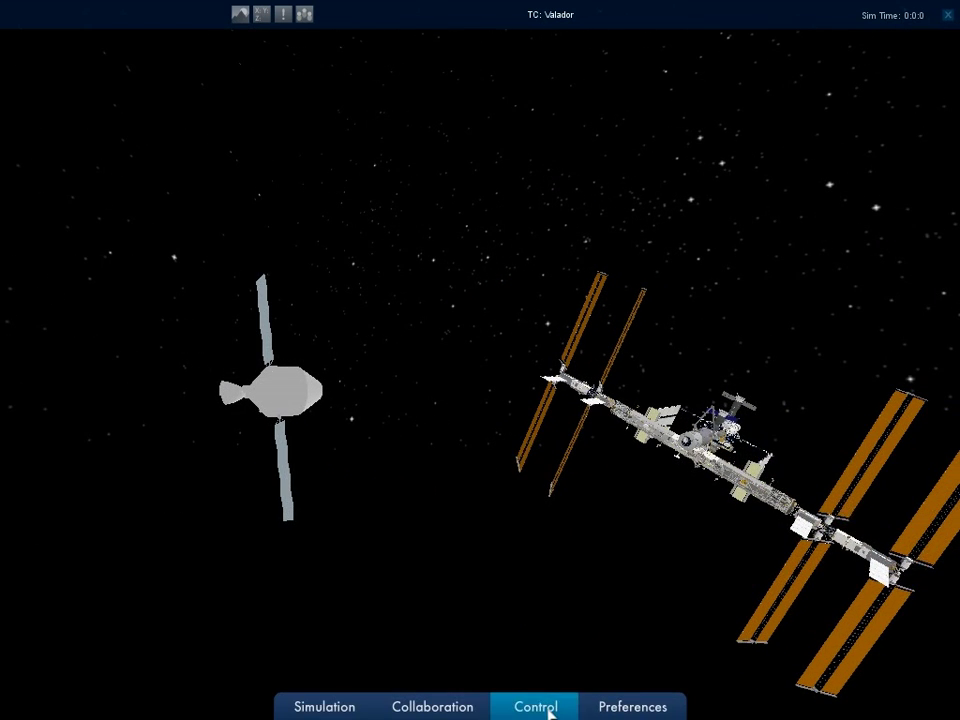
pyautogui.click(549, 711)
pyautogui.click(470, 683)
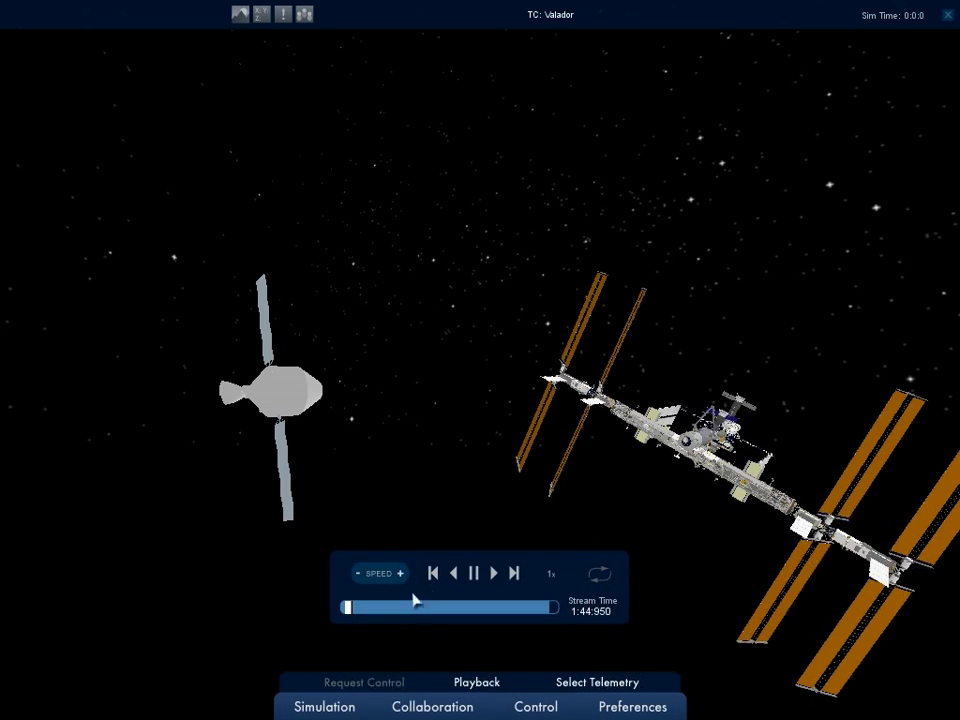
pyautogui.click(494, 573)
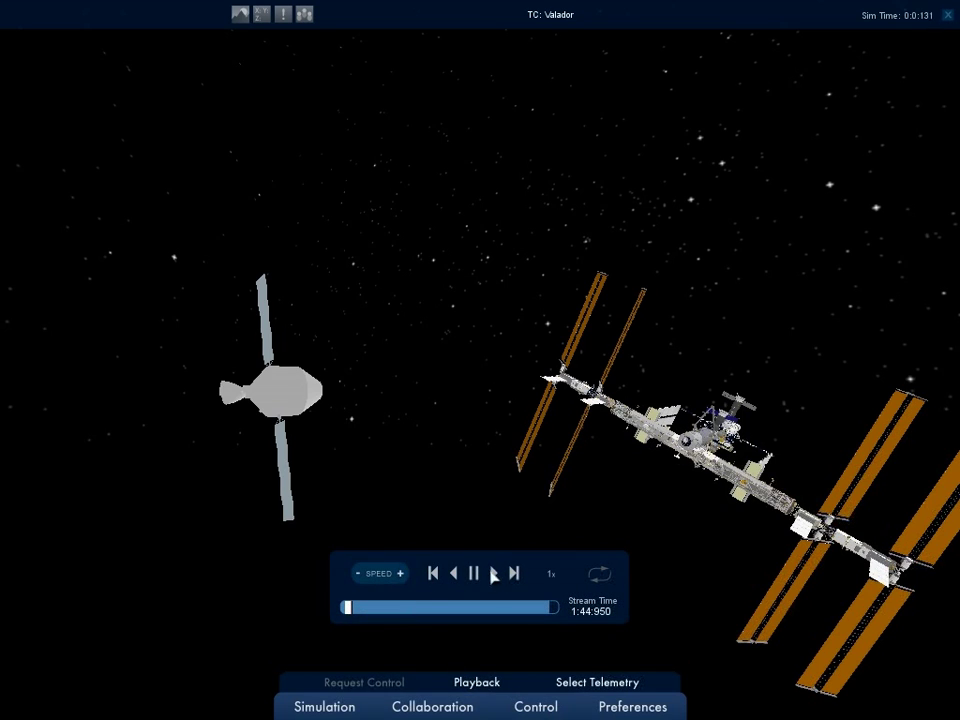
# Try 8x and 4x playback speeds and jump to the timeline's start and end.
pyautogui.click(401, 574)
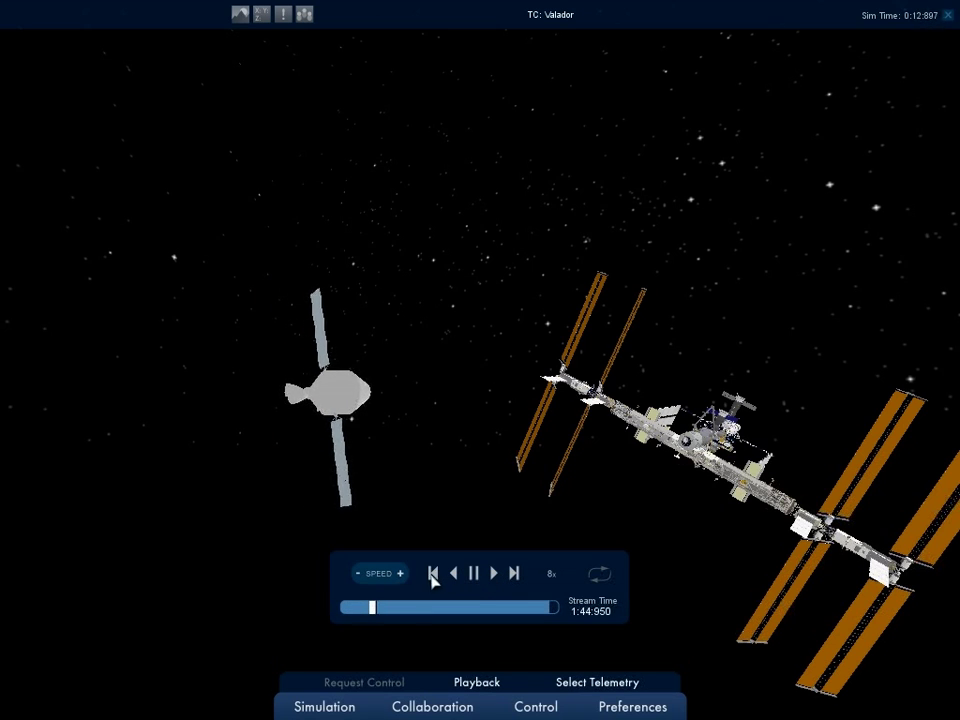
pyautogui.click(399, 574)
pyautogui.click(358, 574)
pyautogui.click(358, 574)
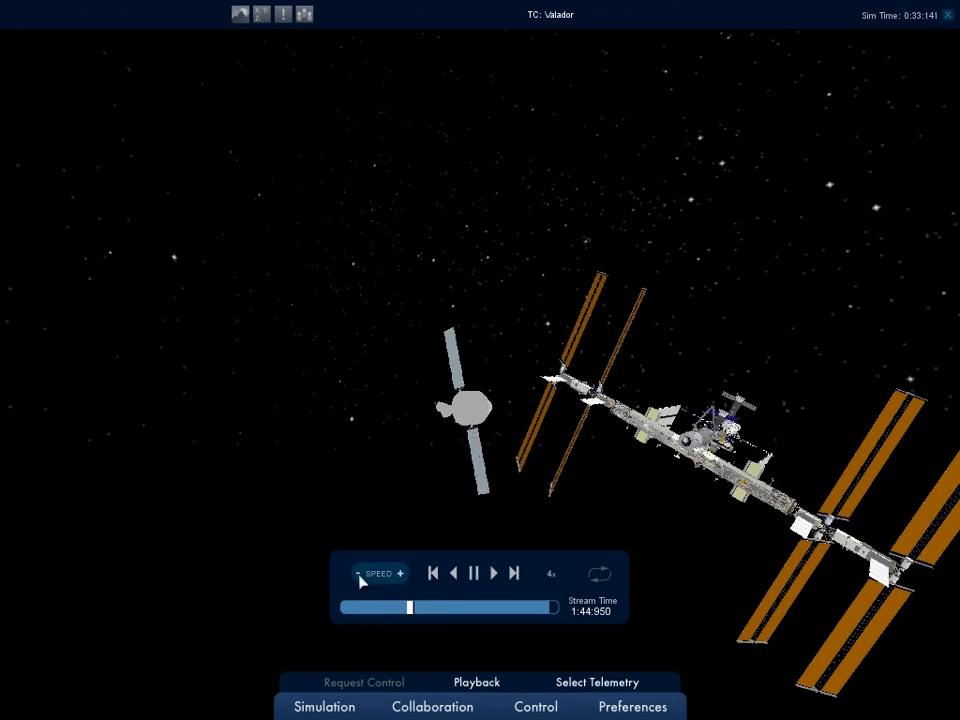
pyautogui.click(435, 575)
pyautogui.click(515, 575)
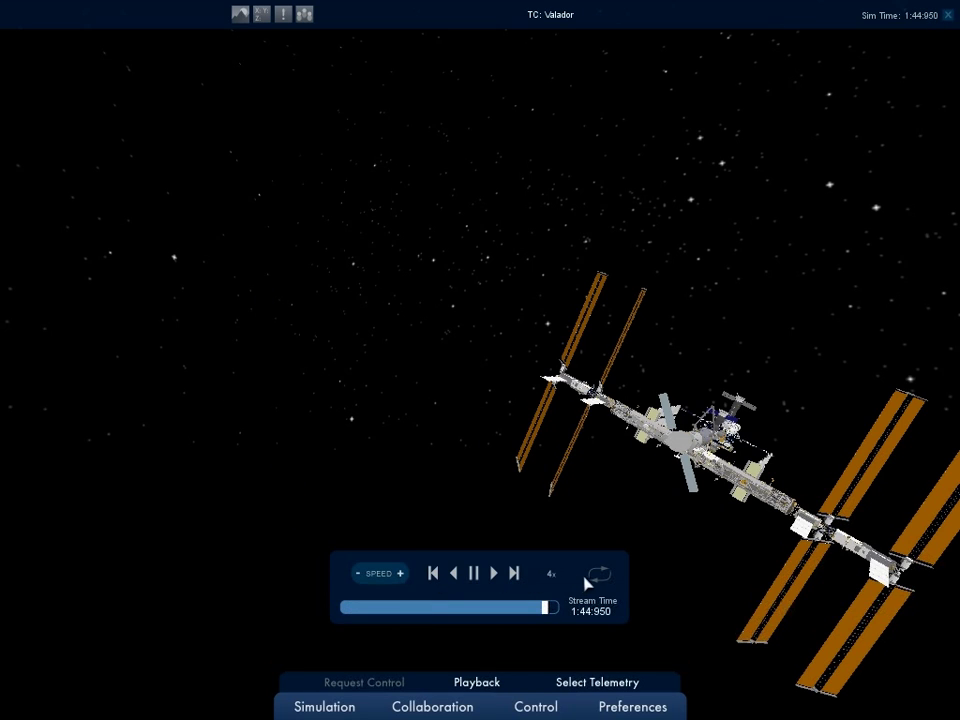
# Move playback to about 30% through and set the speed to 1x.
pyautogui.click(415, 607)
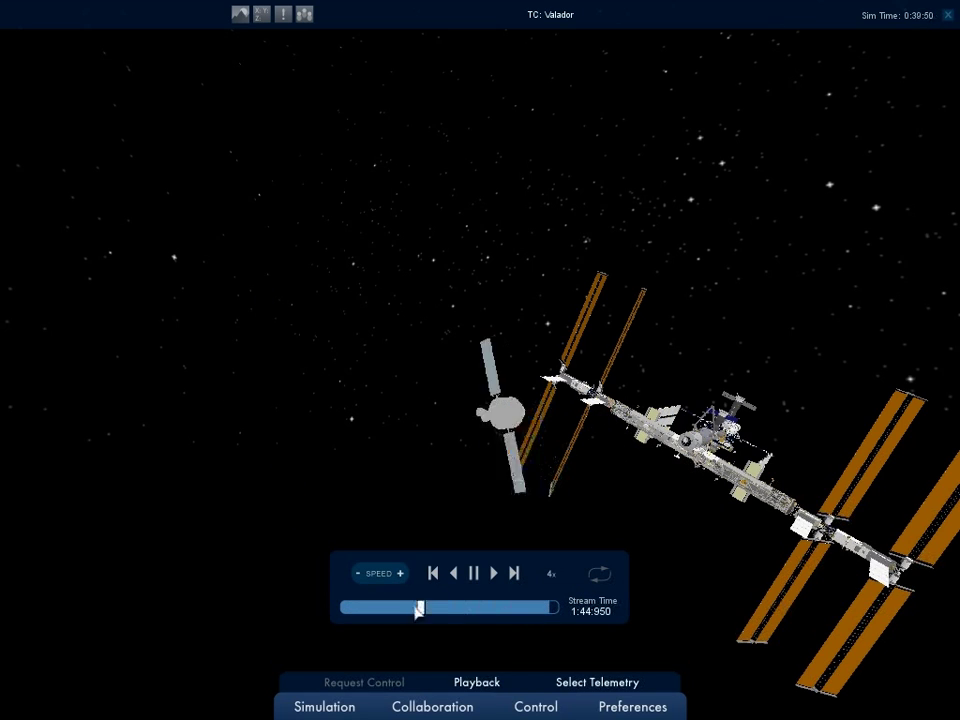
pyautogui.moveTo(415, 607)
pyautogui.mouseDown()
pyautogui.moveTo(439, 606)
pyautogui.moveTo(401, 607)
pyautogui.mouseUp()
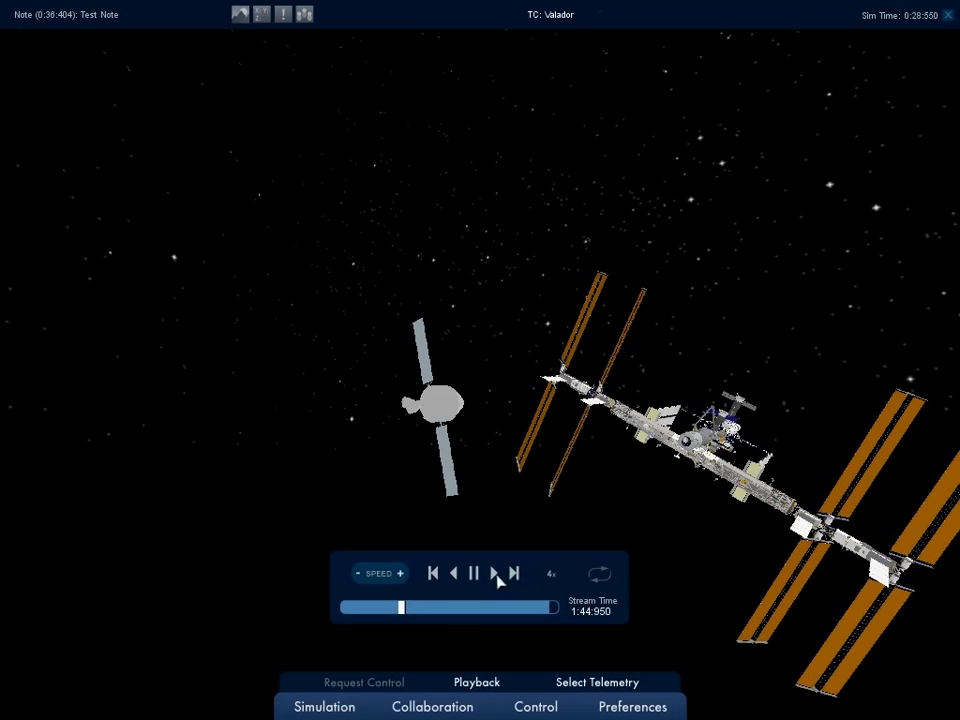
pyautogui.click(357, 573)
pyautogui.click(357, 573)
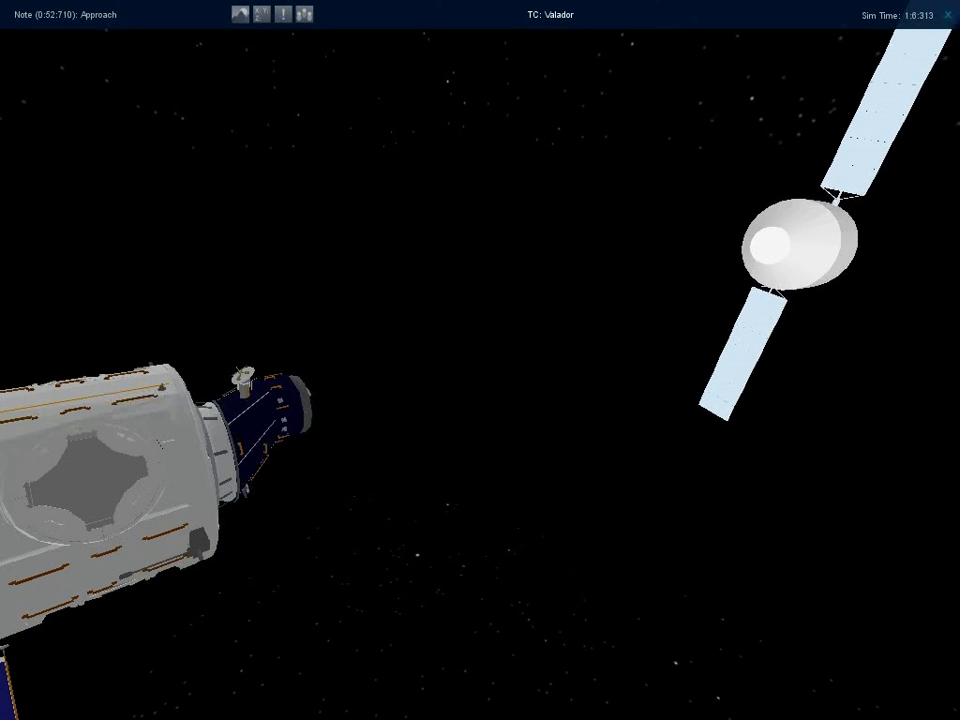
# Watch the spacecraft close on the ISS docking port from a close camera view.
pyautogui.moveTo(414, 490)
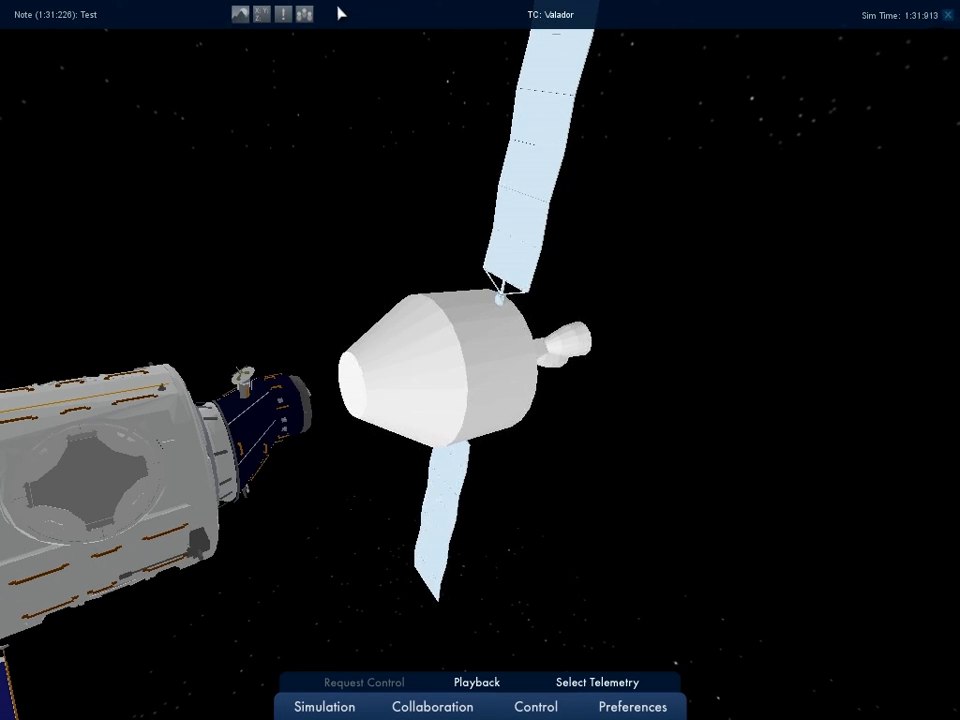
# Toggle the notes and coordinate panels, then show the message log and connected users list.
pyautogui.click(241, 14)
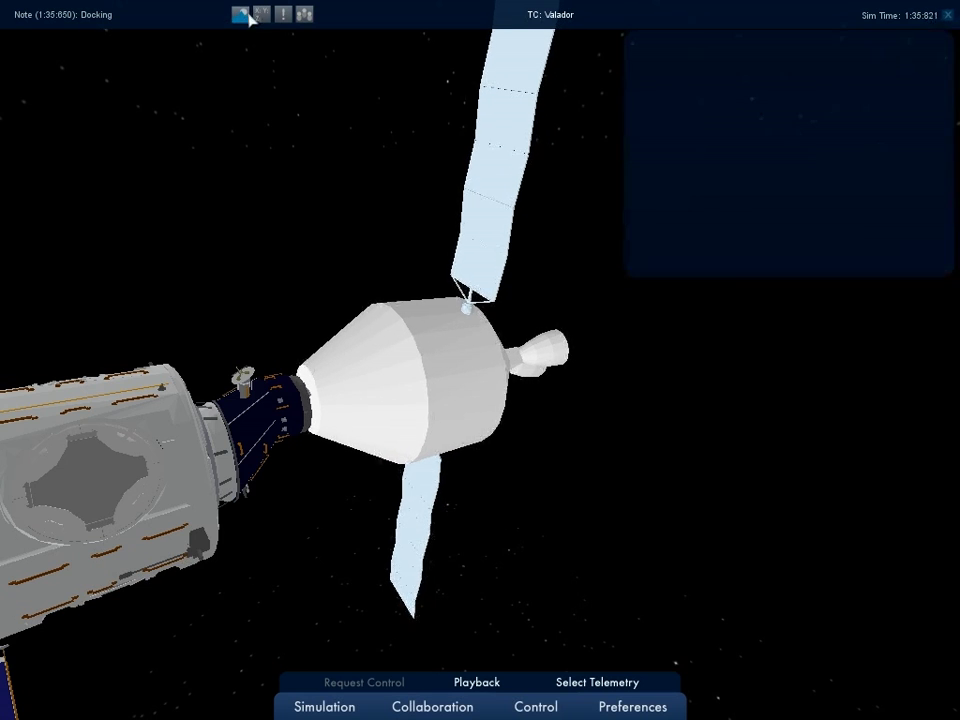
pyautogui.click(241, 14)
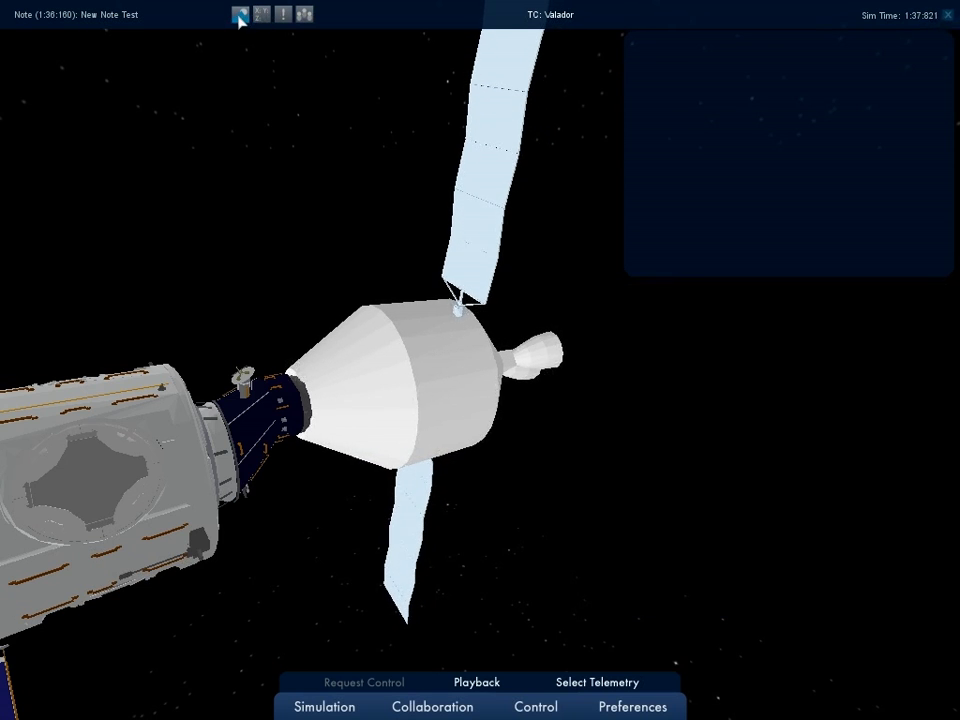
pyautogui.click(264, 15)
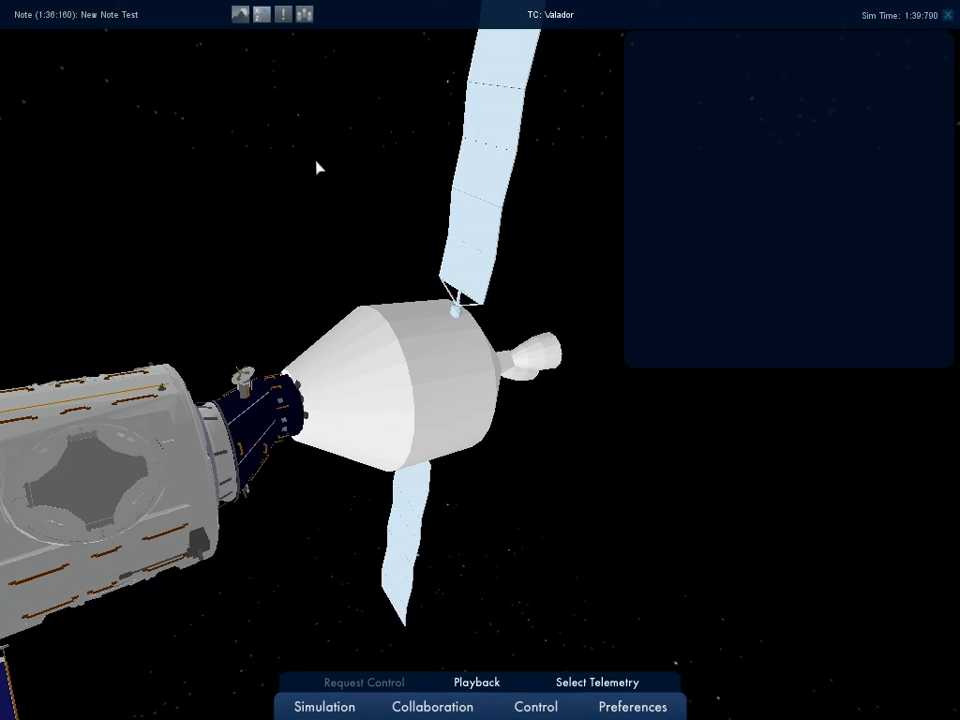
pyautogui.click(262, 15)
pyautogui.click(285, 14)
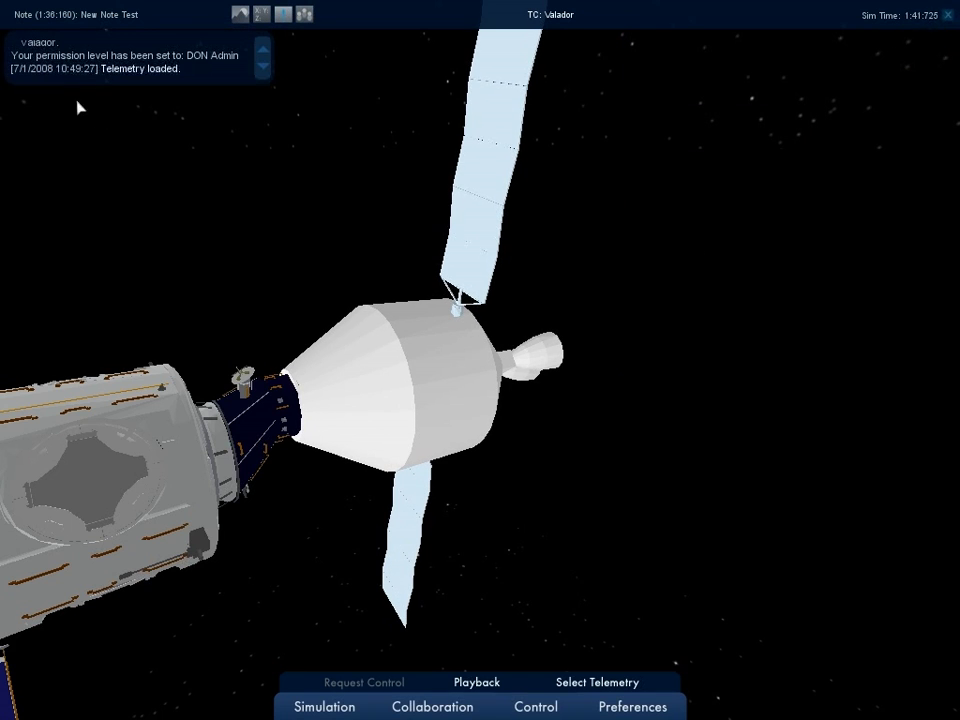
pyautogui.click(306, 15)
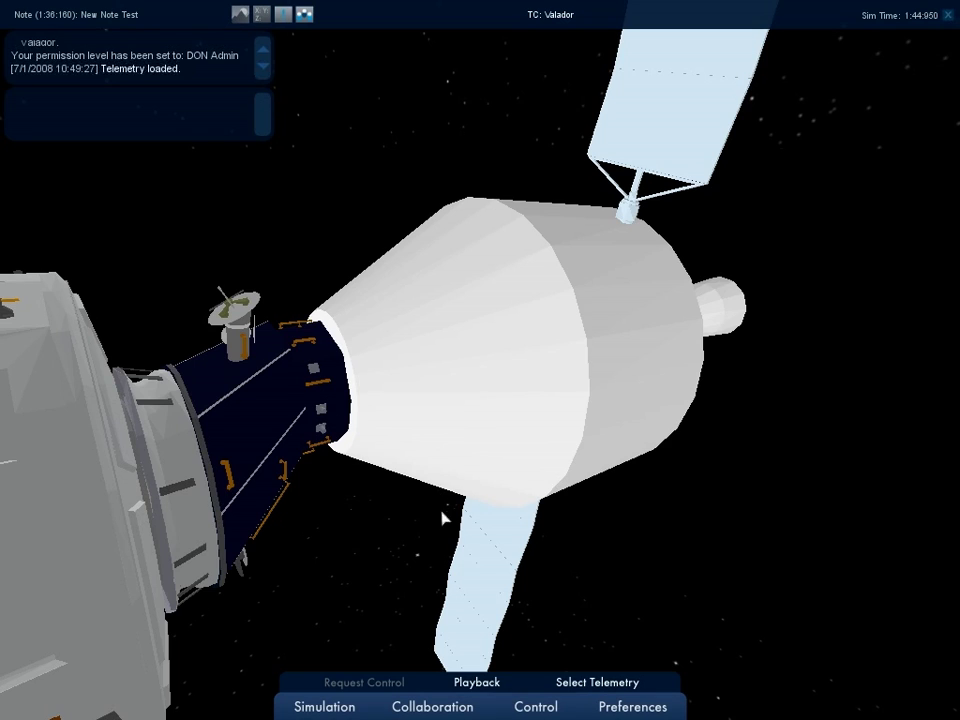
# Restart the docking playback from the beginning and send the chat message 'hello'.
pyautogui.click(474, 682)
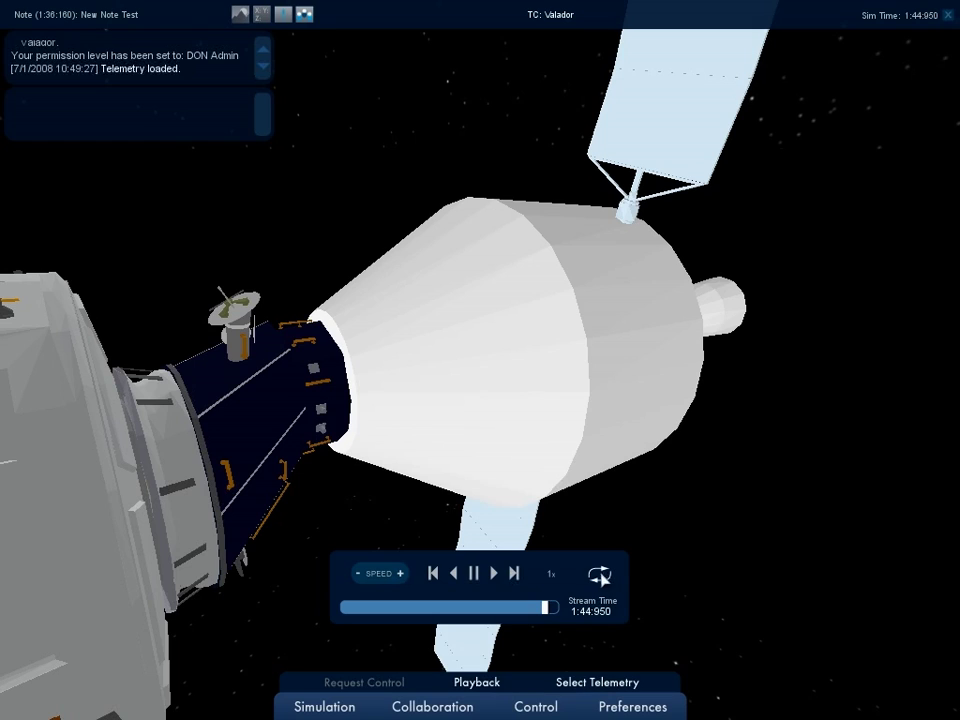
pyautogui.click(494, 574)
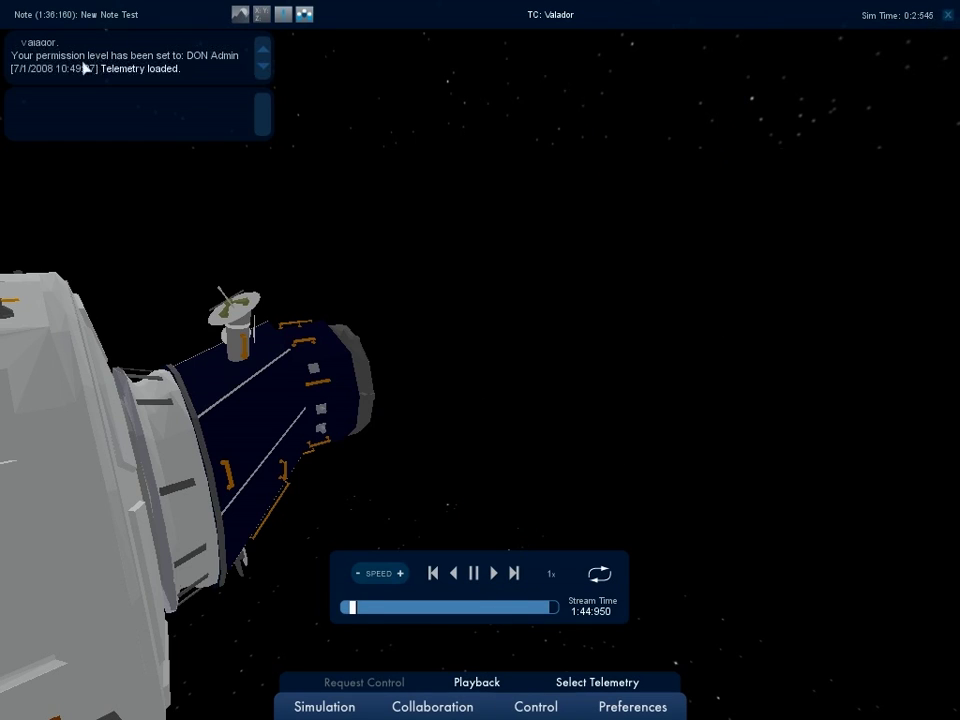
pyautogui.click(260, 101)
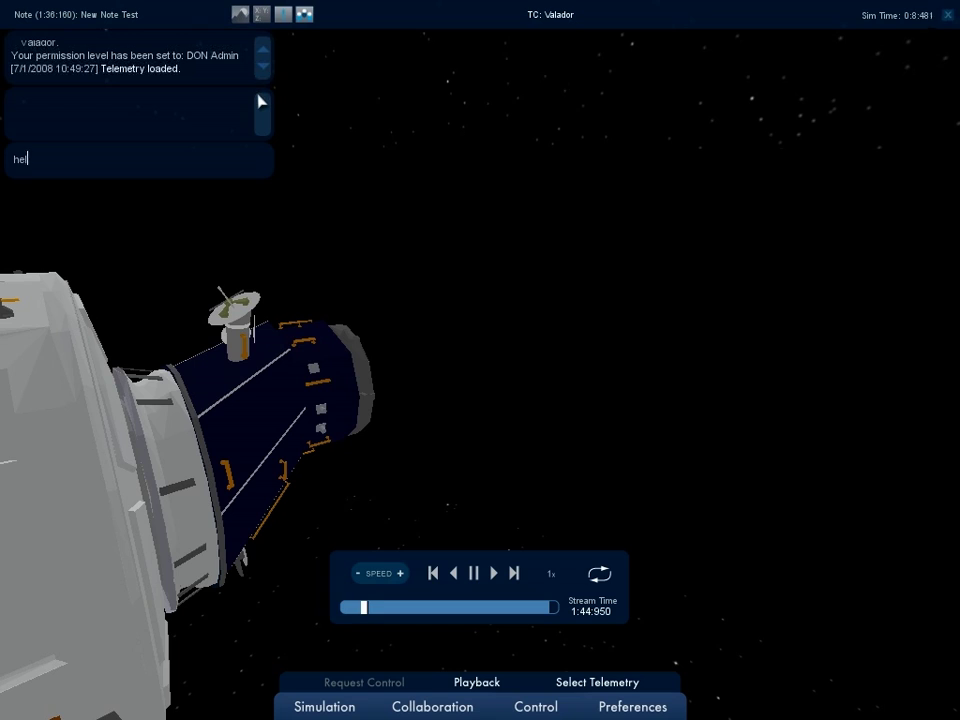
pyautogui.press('Return')
# Send the chat messages 'i am sending a chat message' and 'test'.
pyautogui.click(260, 101)
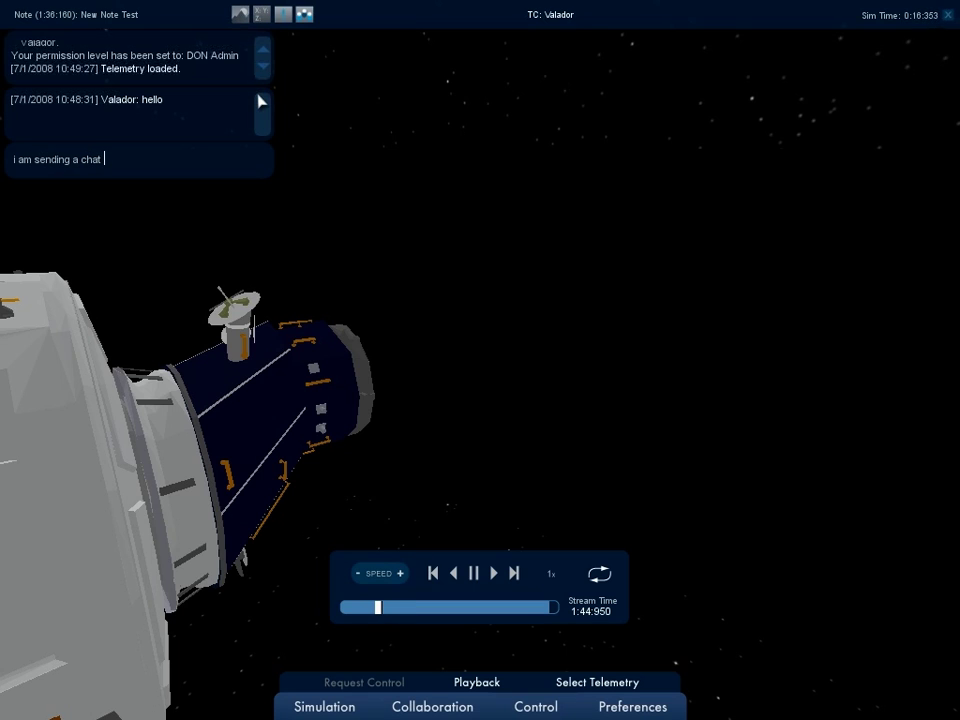
pyautogui.write('i am sending a chat message')
pyautogui.press('Return')
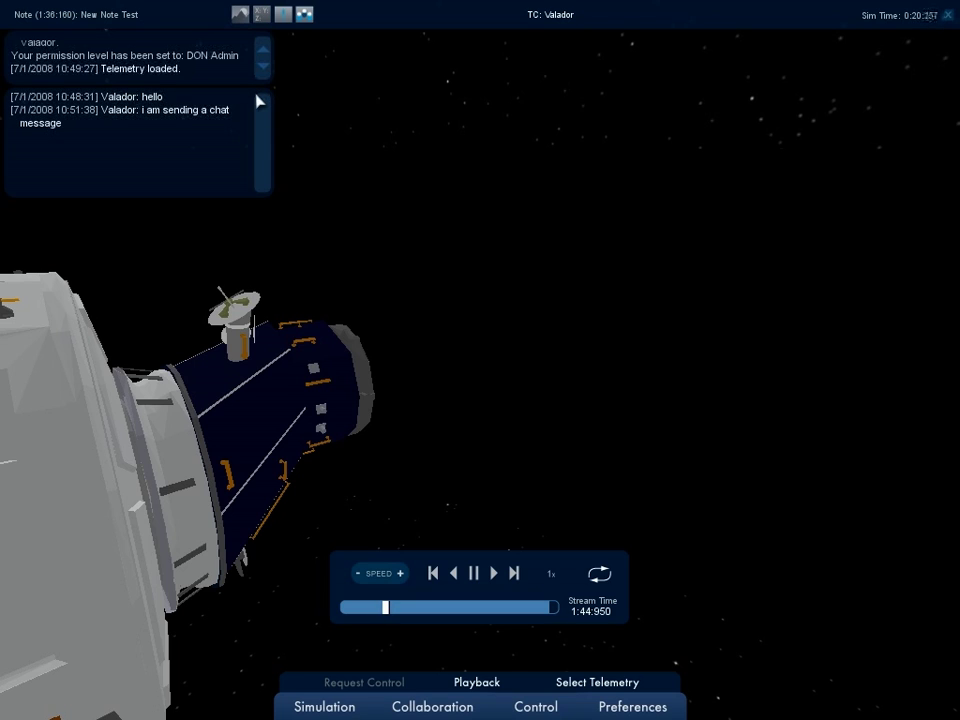
pyautogui.write('test')
pyautogui.press('Return')
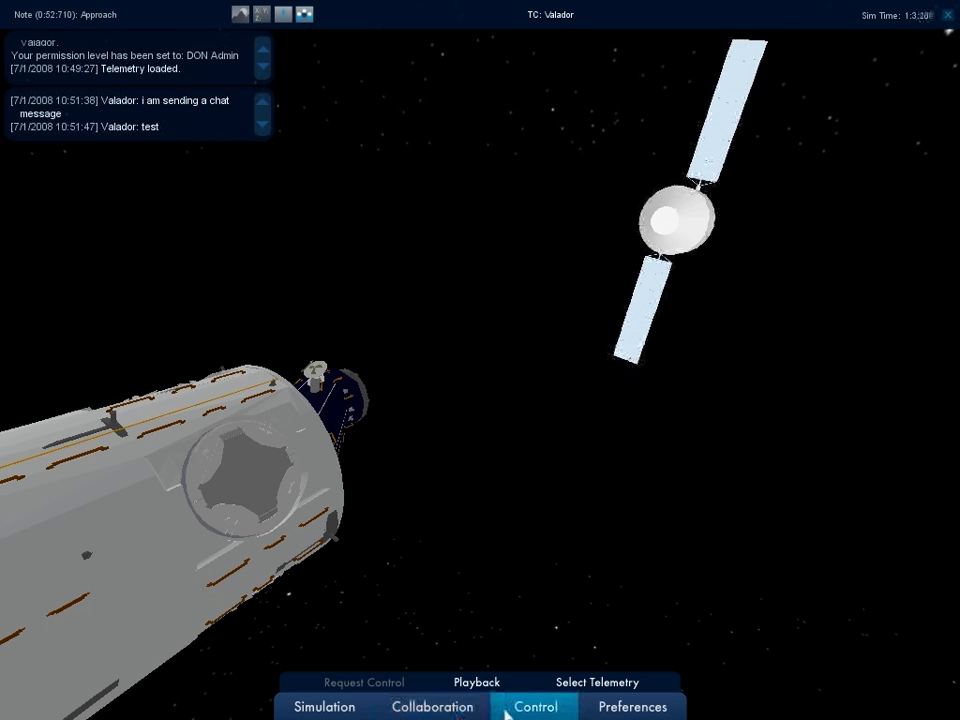
# Delete the New Camera point from the Camera Points list.
pyautogui.click(420, 708)
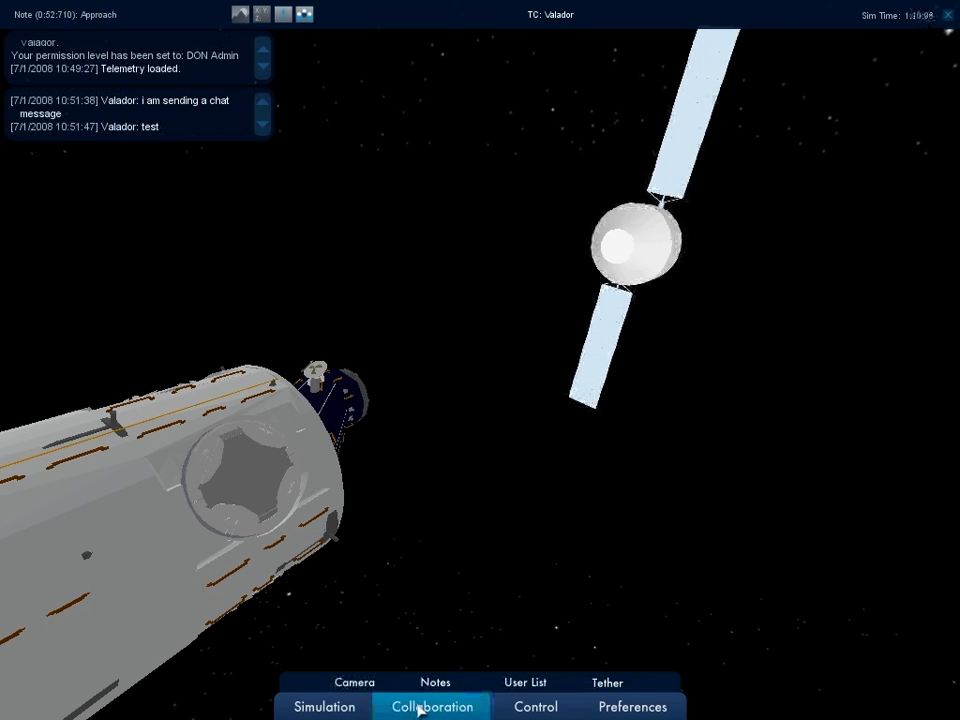
pyautogui.click(356, 682)
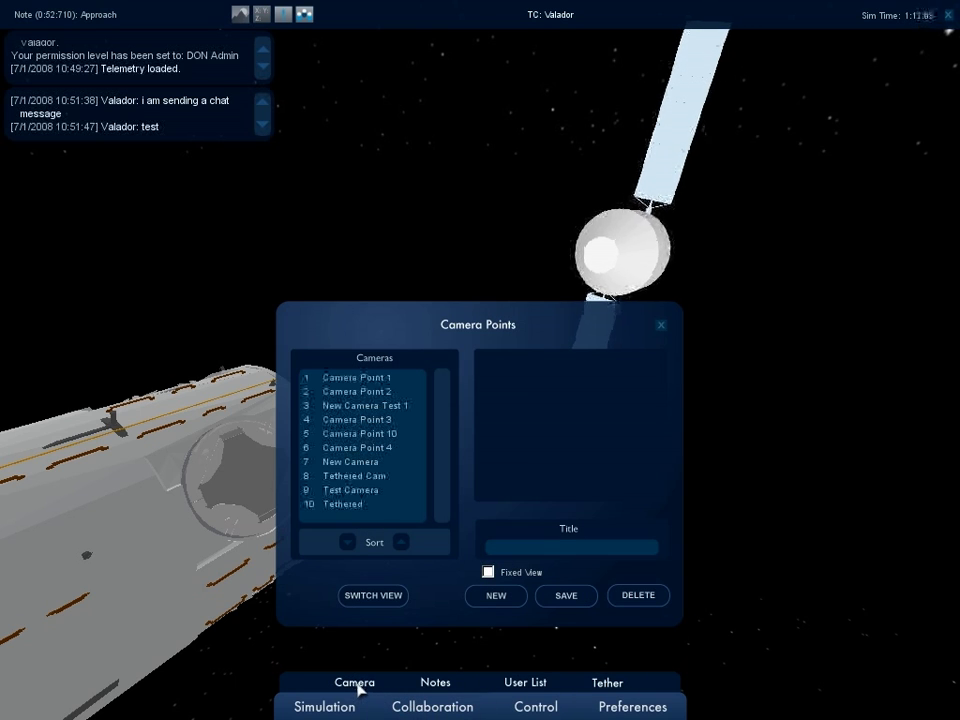
pyautogui.click(367, 466)
pyautogui.click(636, 595)
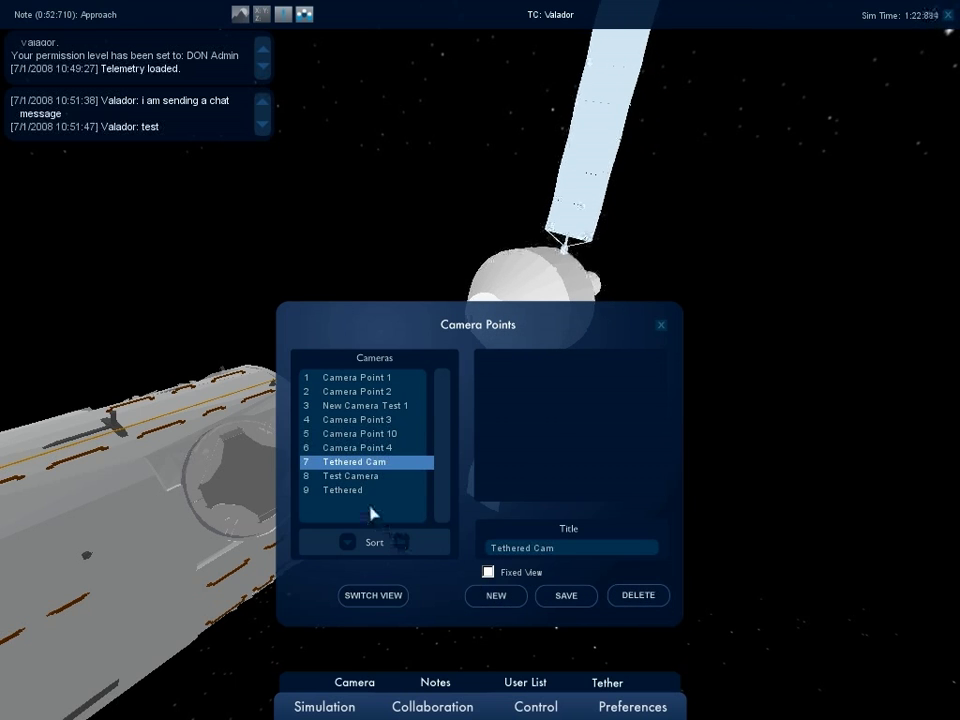
# Add and save a camera point titled MyCamera with fixed view toggled.
pyautogui.click(496, 598)
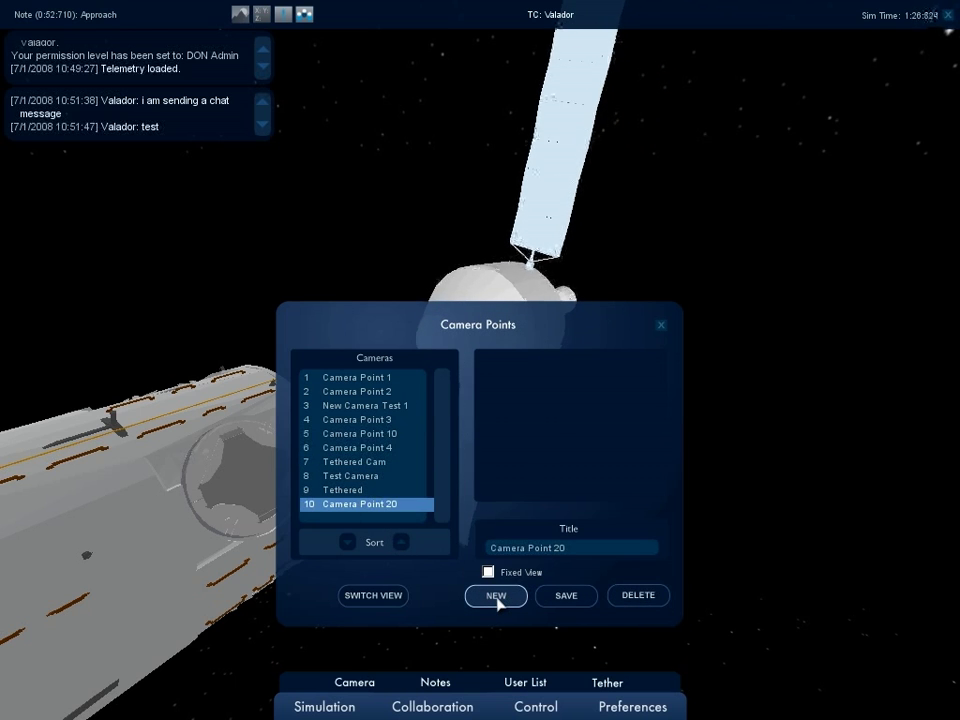
pyautogui.click(583, 551)
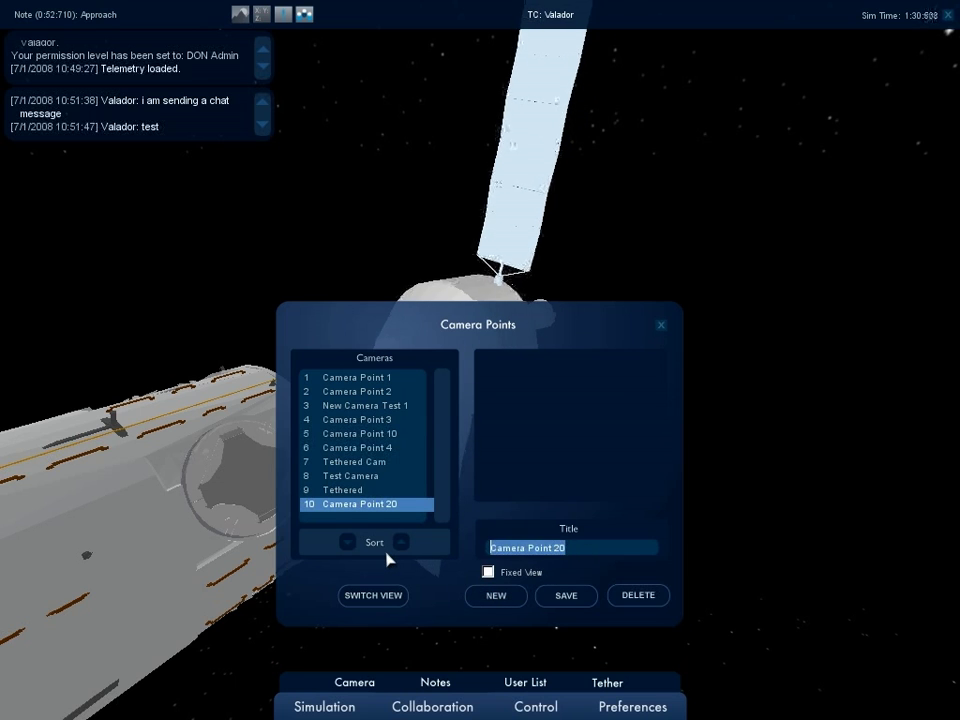
pyautogui.write('MyCamera')
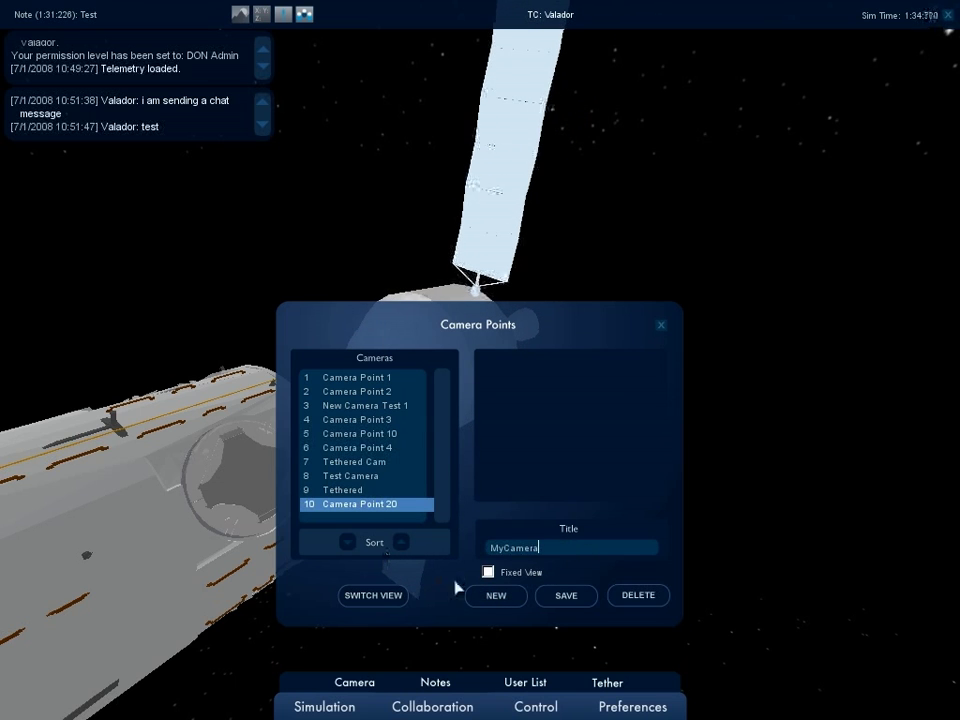
pyautogui.click(563, 597)
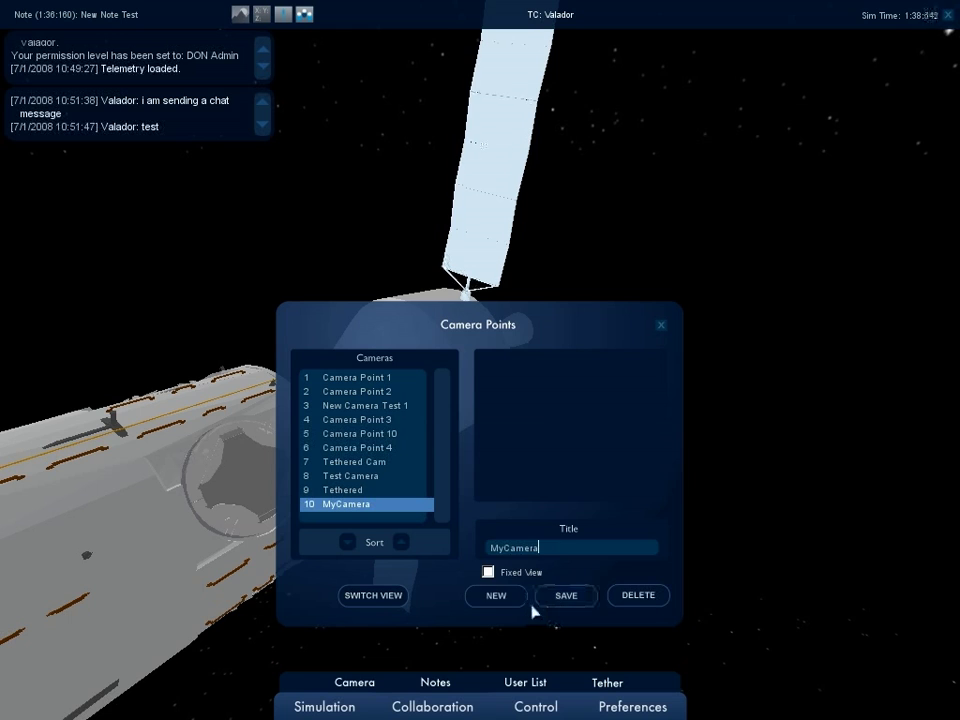
pyautogui.click(488, 573)
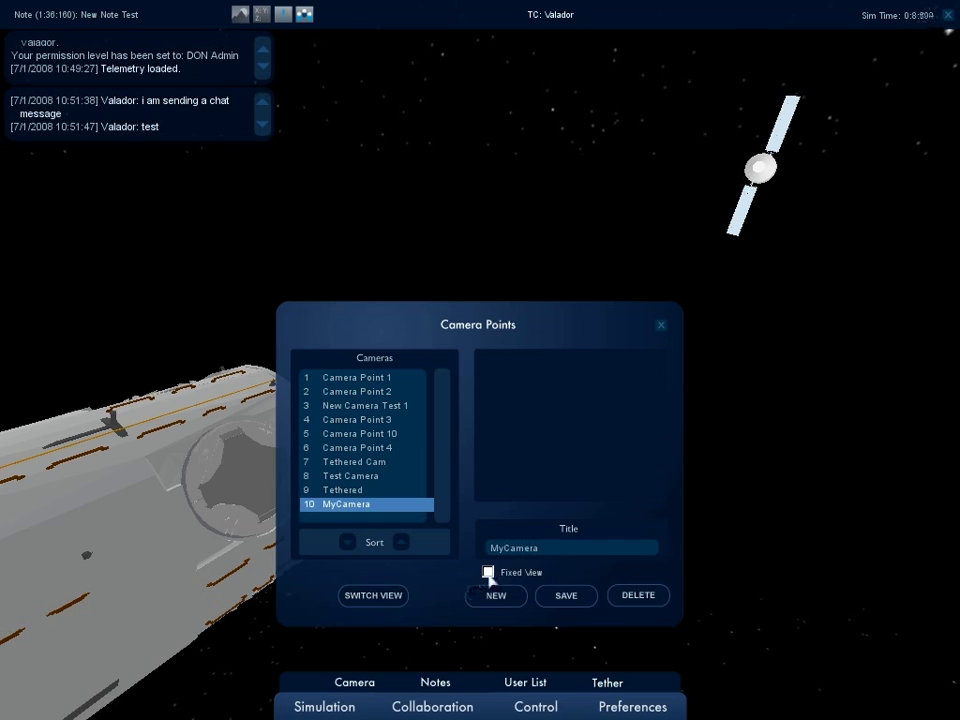
pyautogui.click(662, 327)
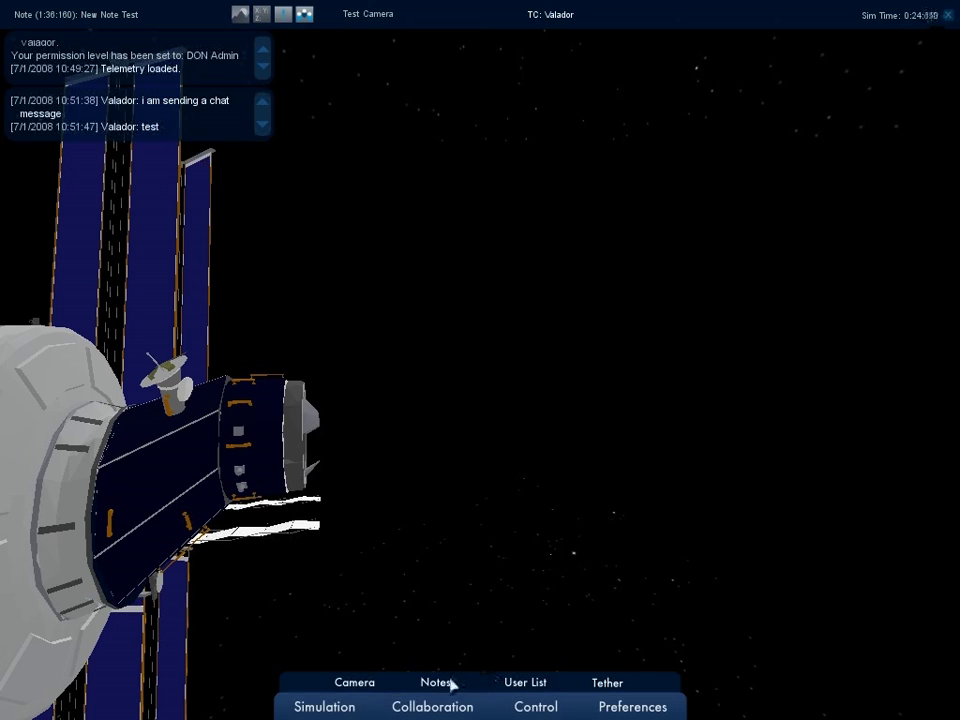
# Move Tethered up and back to ninth place, then switch the view to MyCamera.
pyautogui.click(362, 689)
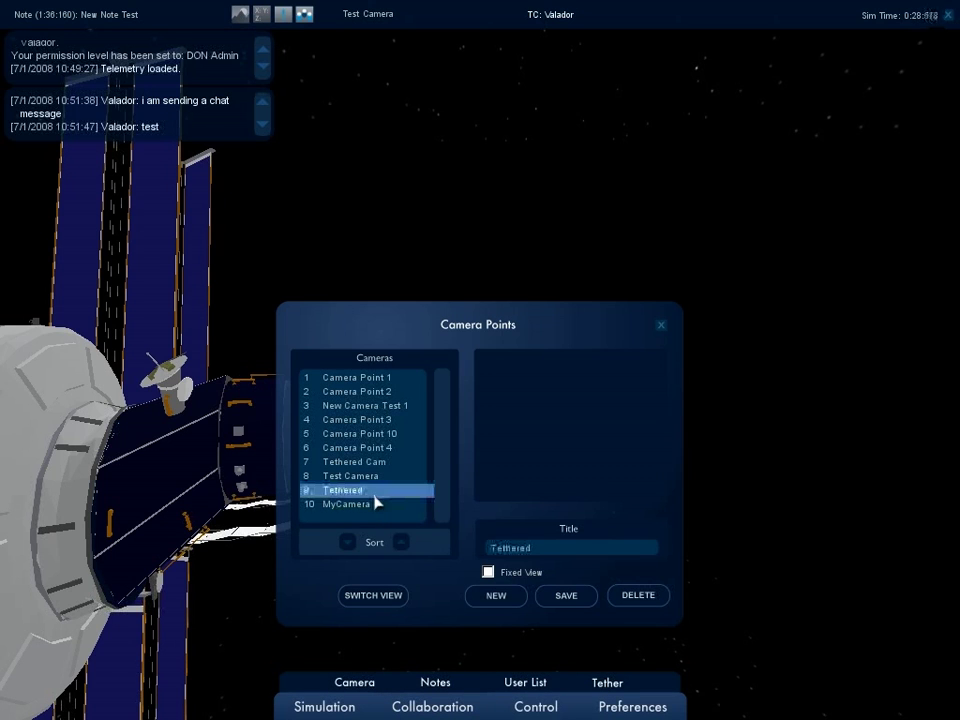
pyautogui.click(401, 541)
pyautogui.click(401, 541)
pyautogui.click(401, 541)
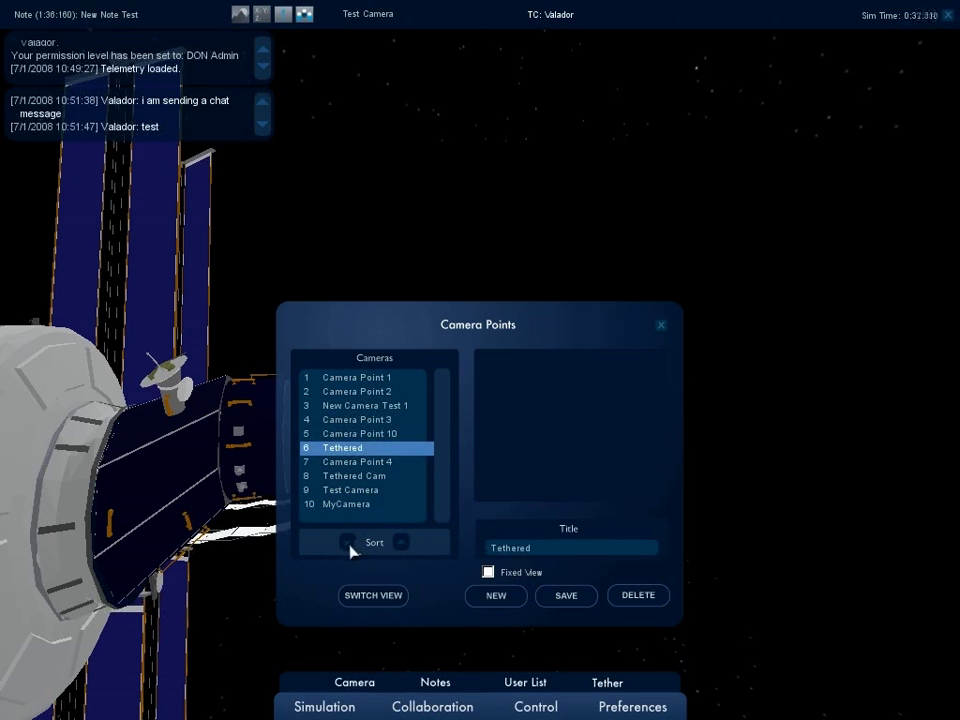
pyautogui.click(348, 543)
pyautogui.click(348, 543)
pyautogui.click(348, 543)
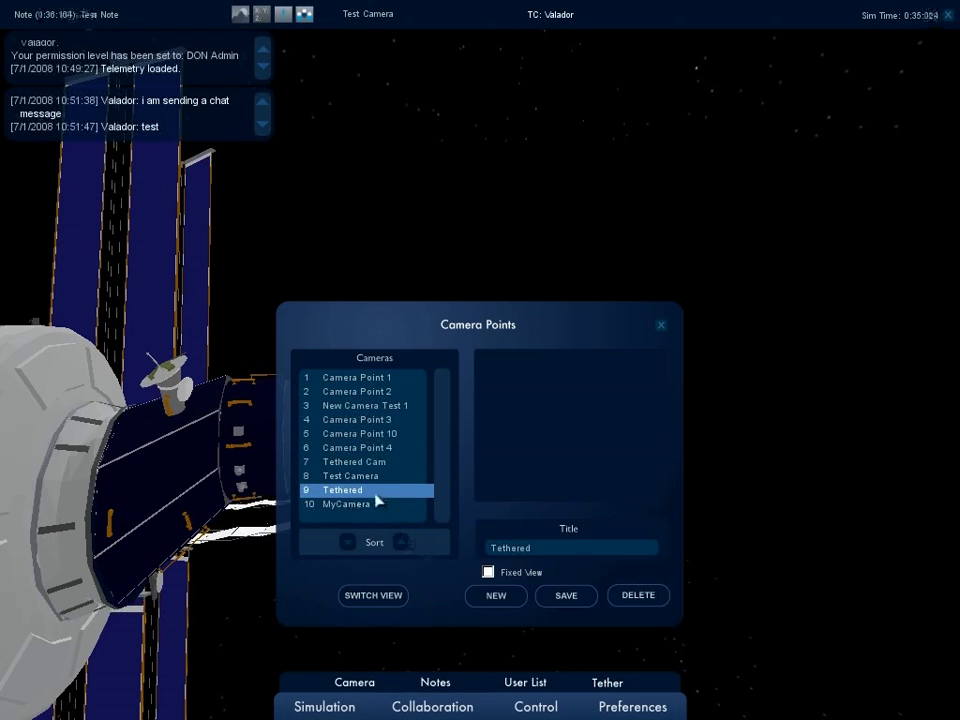
pyautogui.click(366, 508)
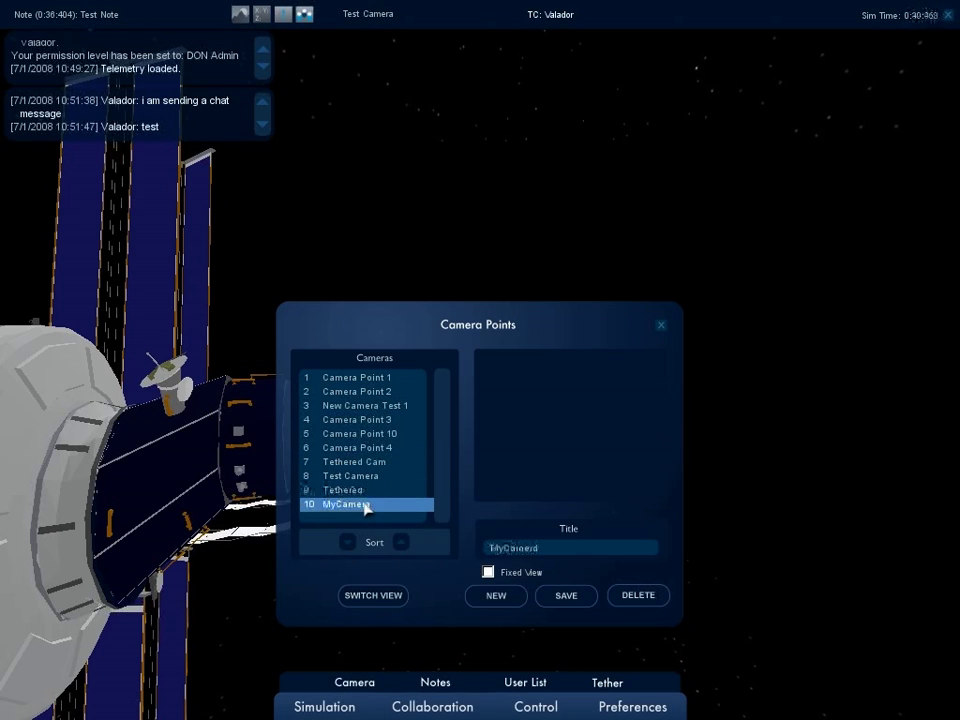
pyautogui.click(400, 607)
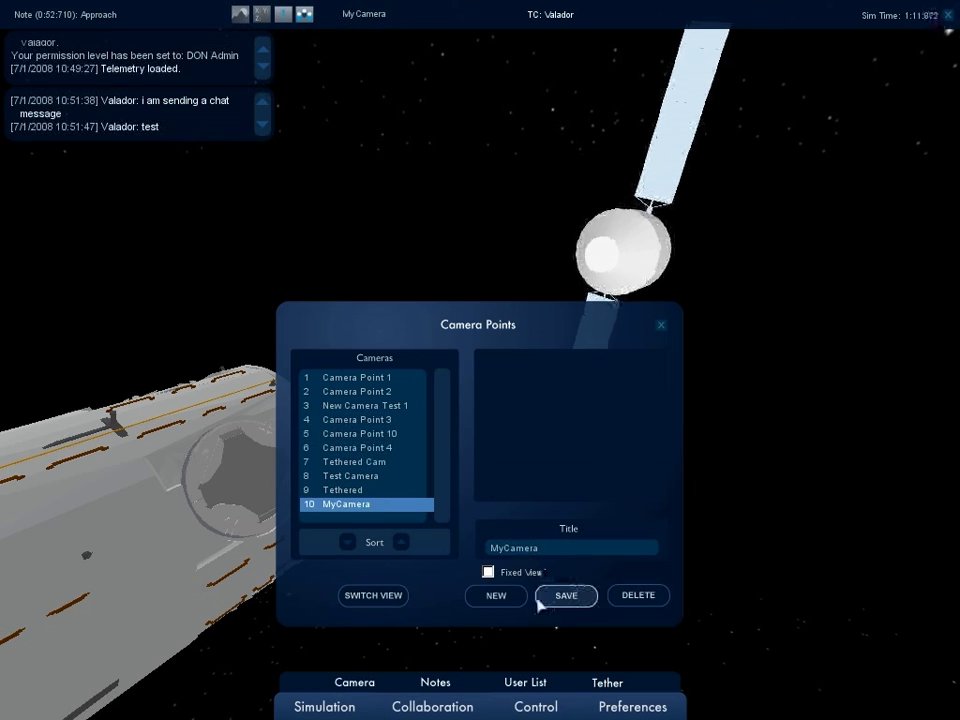
# Turn fixed view on for MyCamera, apply it, then turn it off again.
pyautogui.click(488, 572)
pyautogui.click(559, 597)
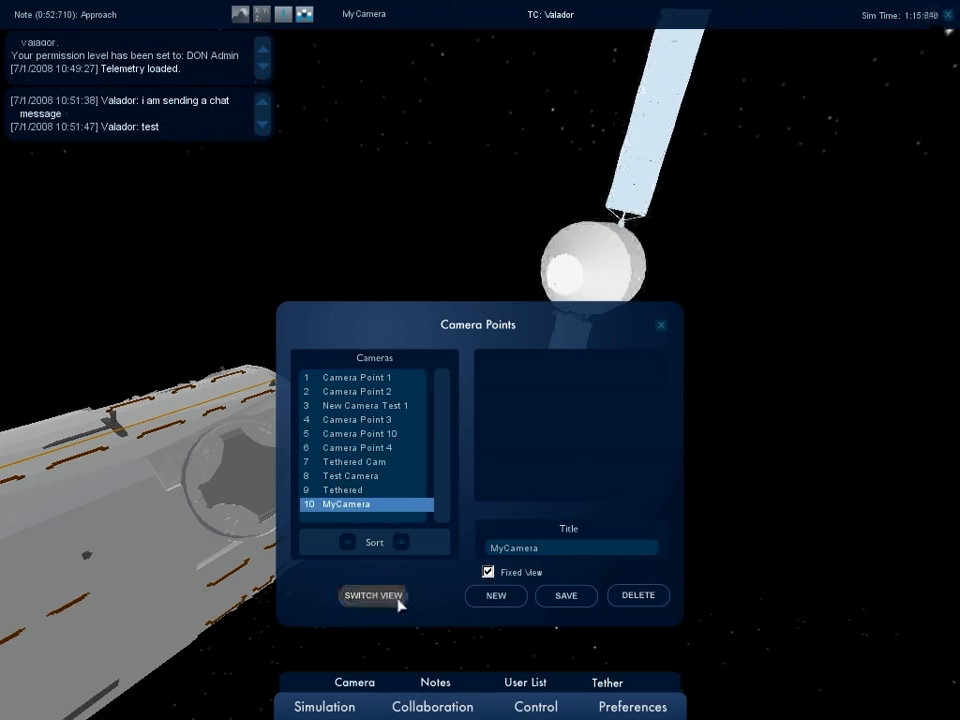
pyautogui.click(398, 598)
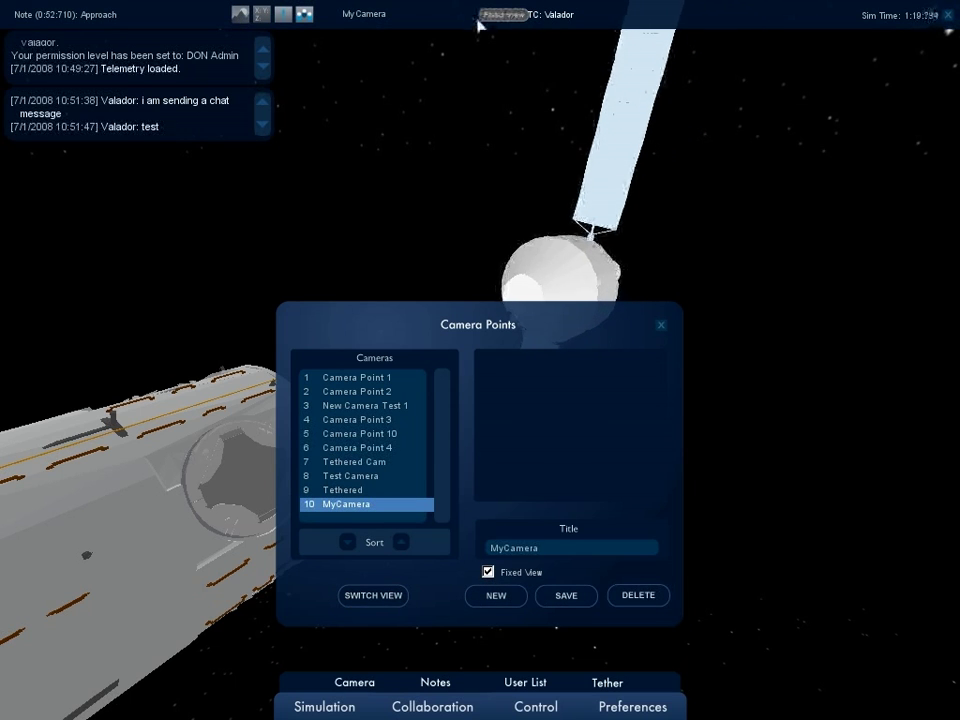
pyautogui.click(488, 572)
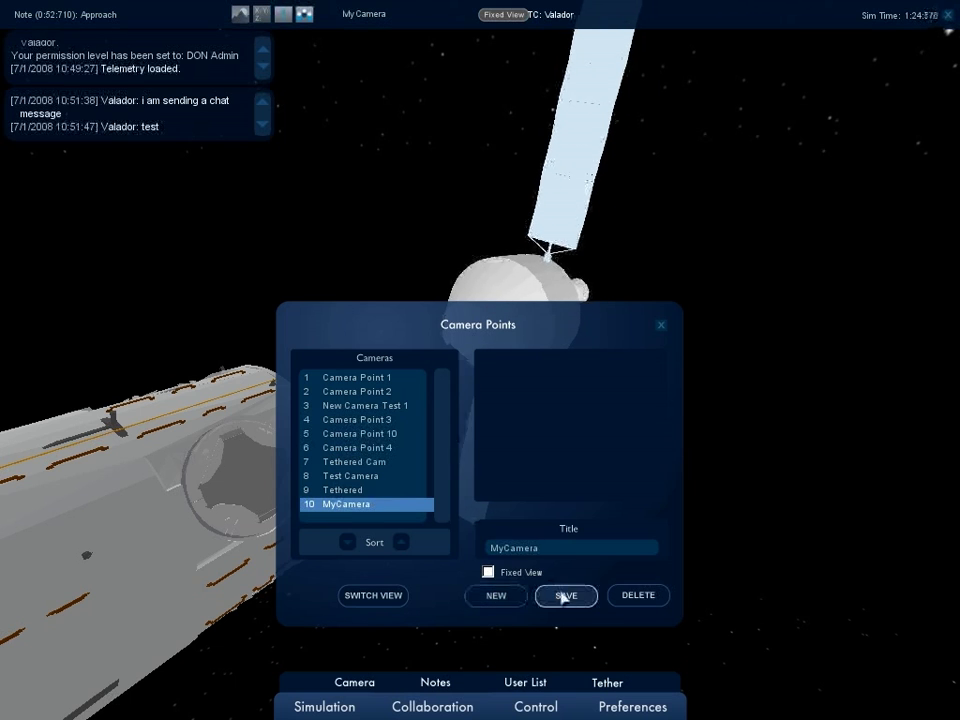
pyautogui.click(372, 598)
# View the scene from the Tethered camera point, then from MyCamera.
pyautogui.click(360, 491)
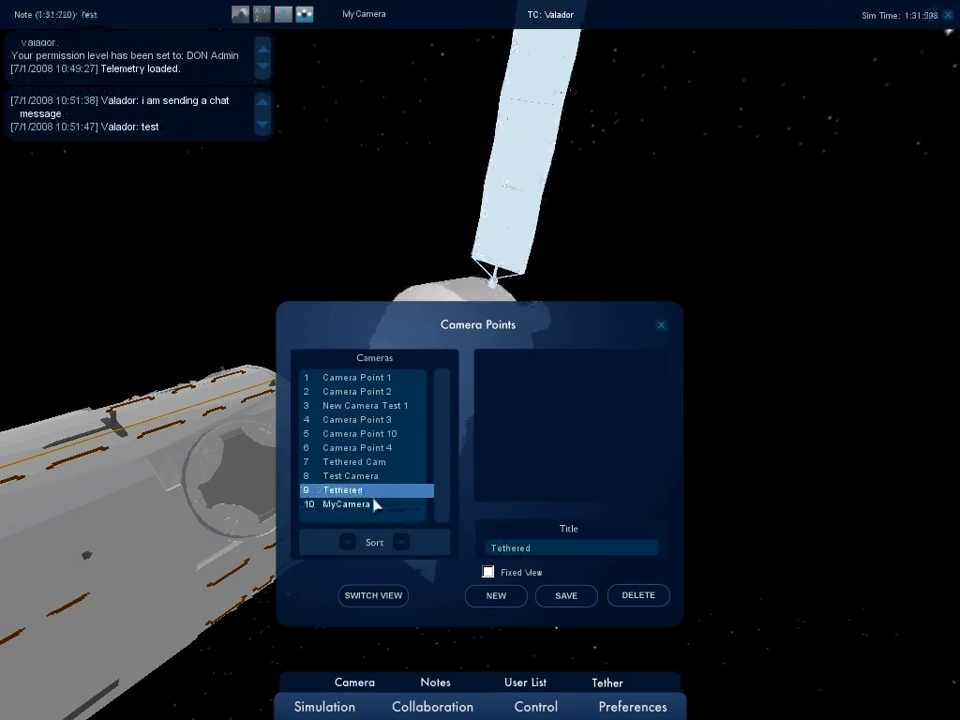
pyautogui.click(388, 598)
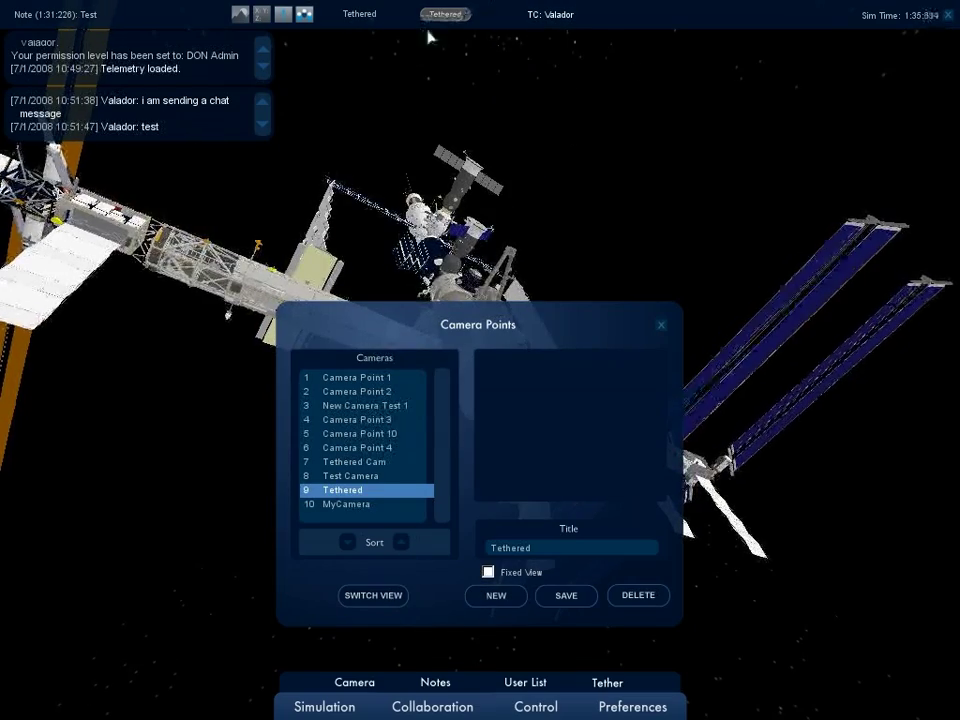
pyautogui.click(362, 505)
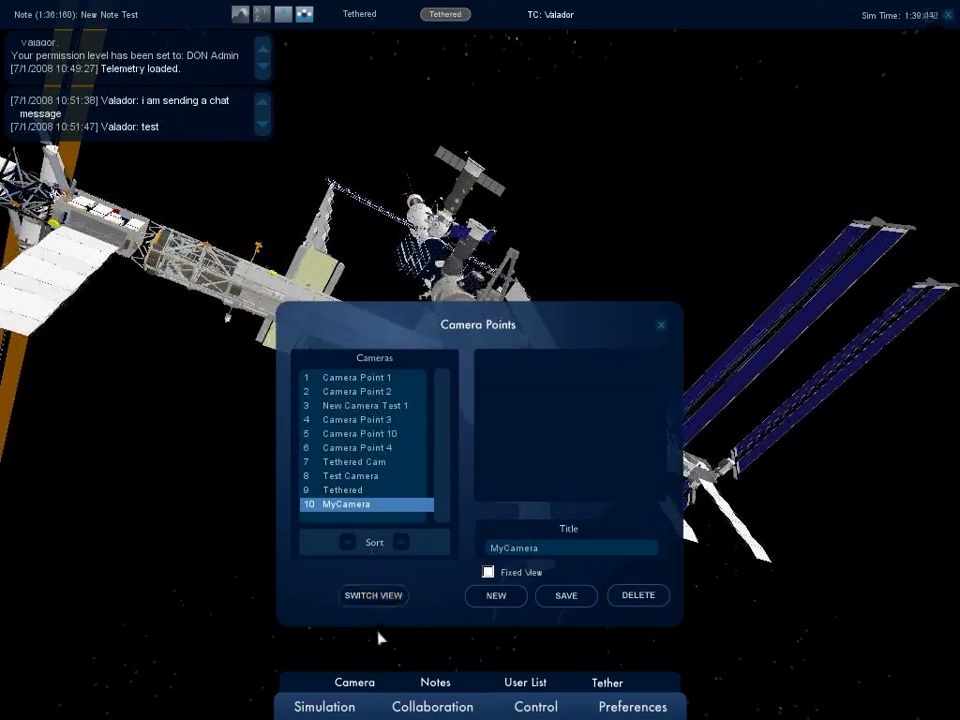
pyautogui.click(375, 600)
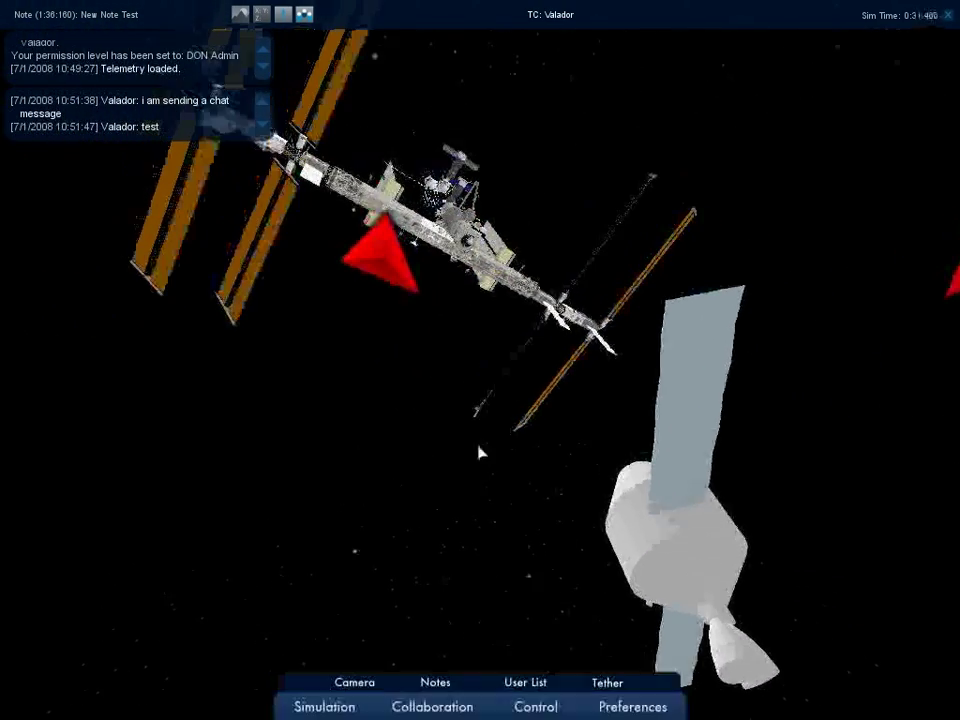
# Tether the camera while the spacecraft approaches, then release the tether.
pyautogui.click(605, 684)
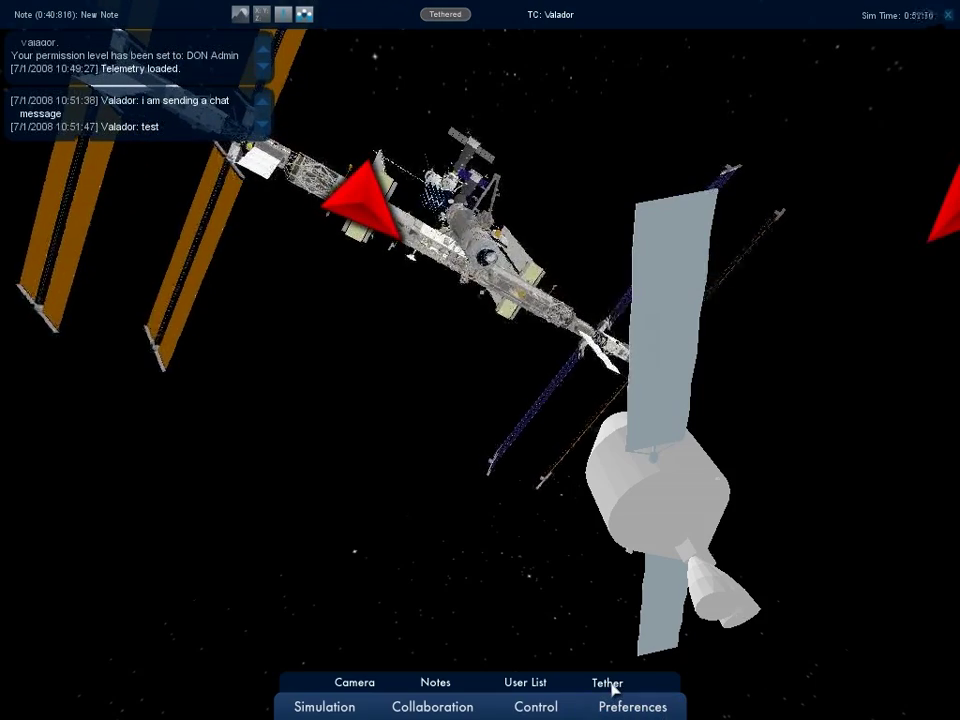
pyautogui.click(609, 684)
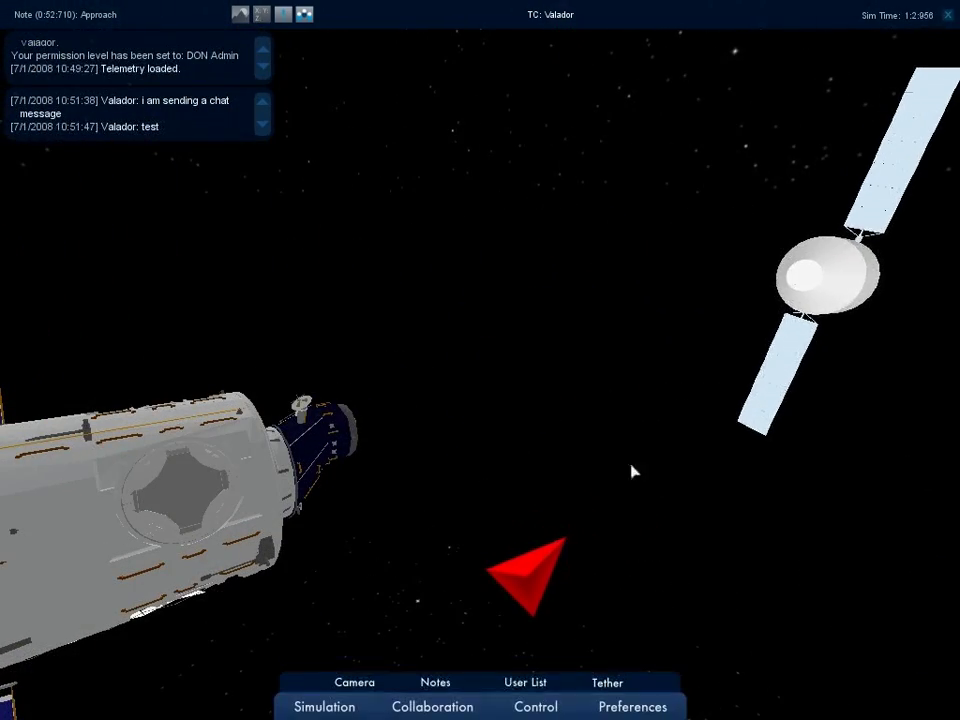
# Re-tether the camera and create Camera Point 21 as entry 11 in Camera Points.
pyautogui.click(607, 683)
pyautogui.click(377, 683)
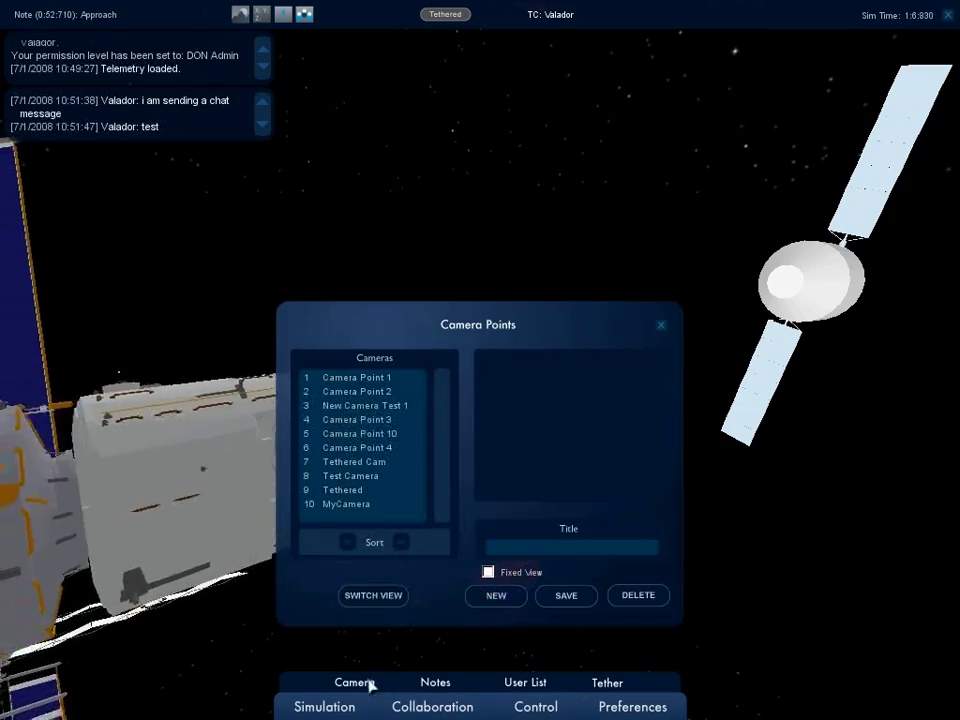
pyautogui.click(492, 600)
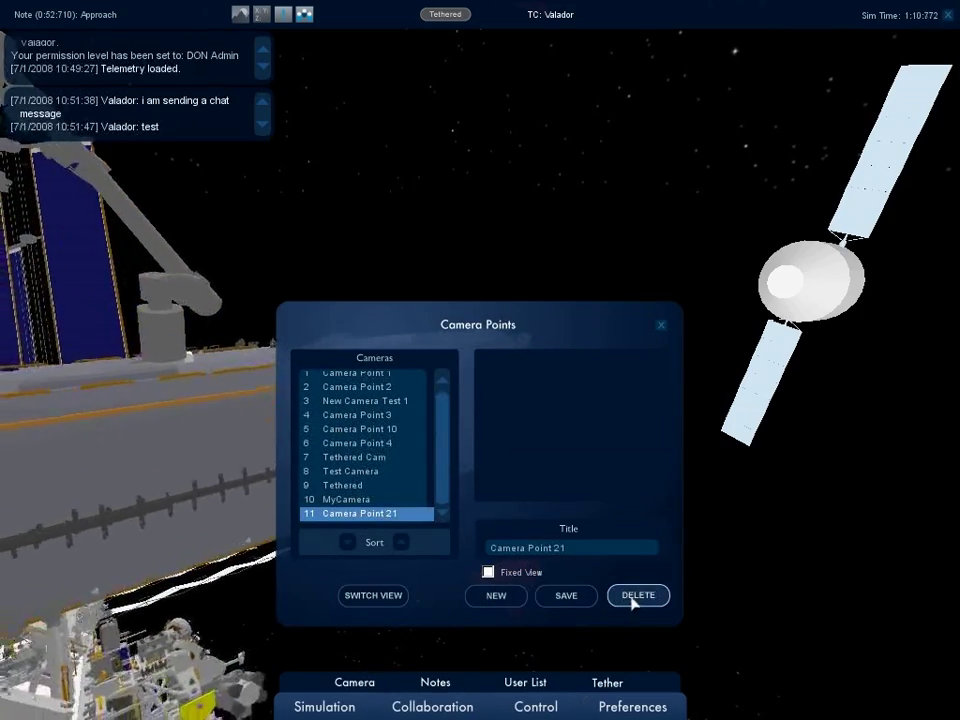
pyautogui.click(660, 325)
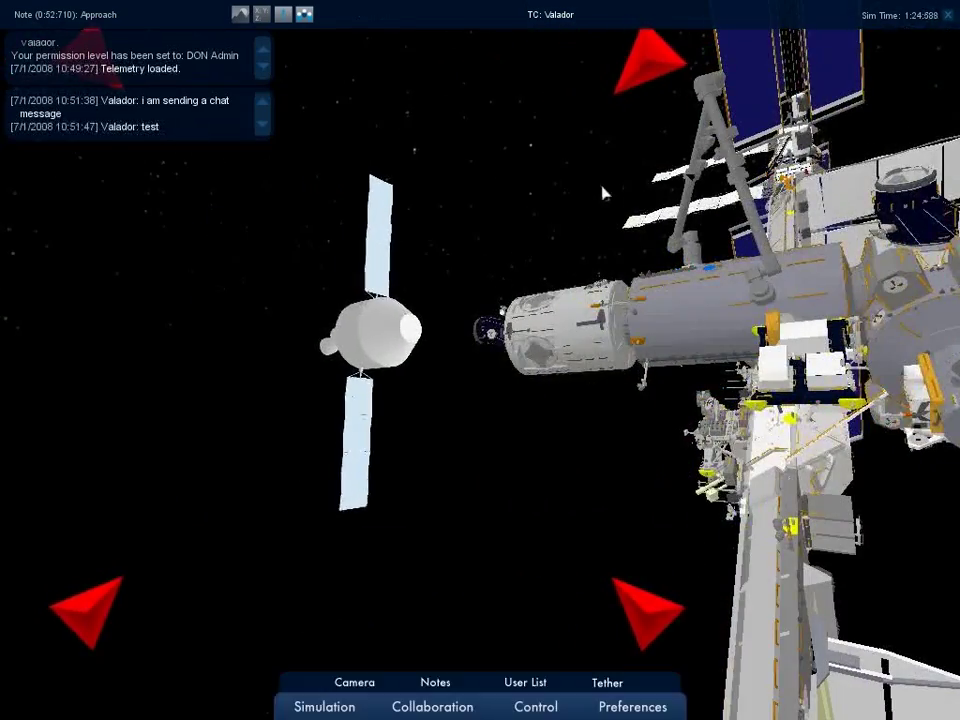
# Save timestamped note 9 titled 'Test Note #3' with the content 'test Note'.
pyautogui.click(432, 682)
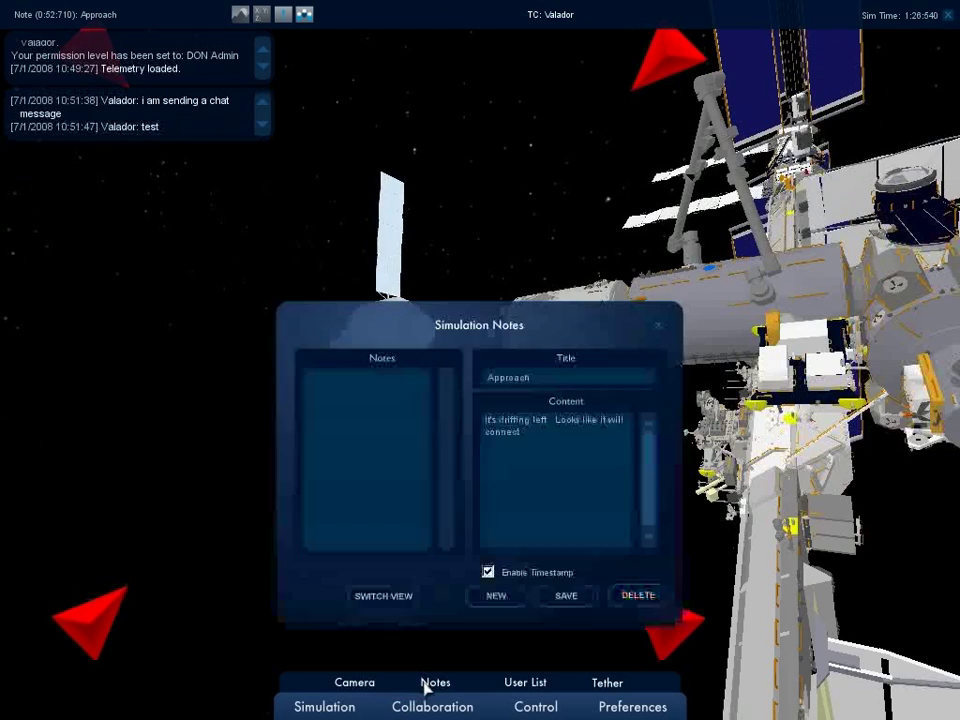
pyautogui.click(372, 404)
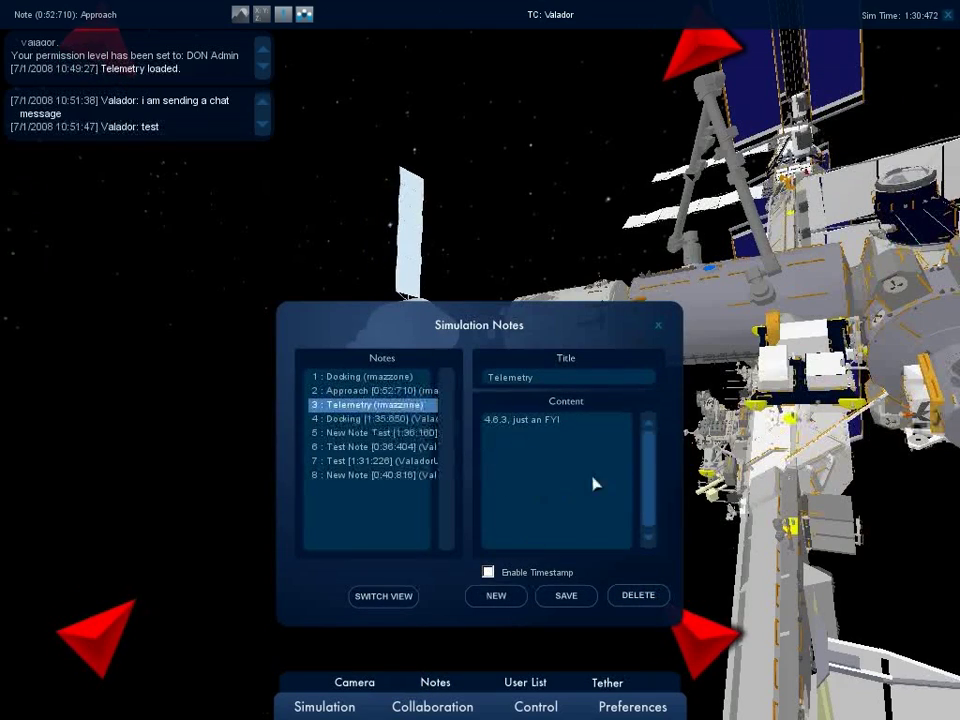
pyautogui.click(488, 572)
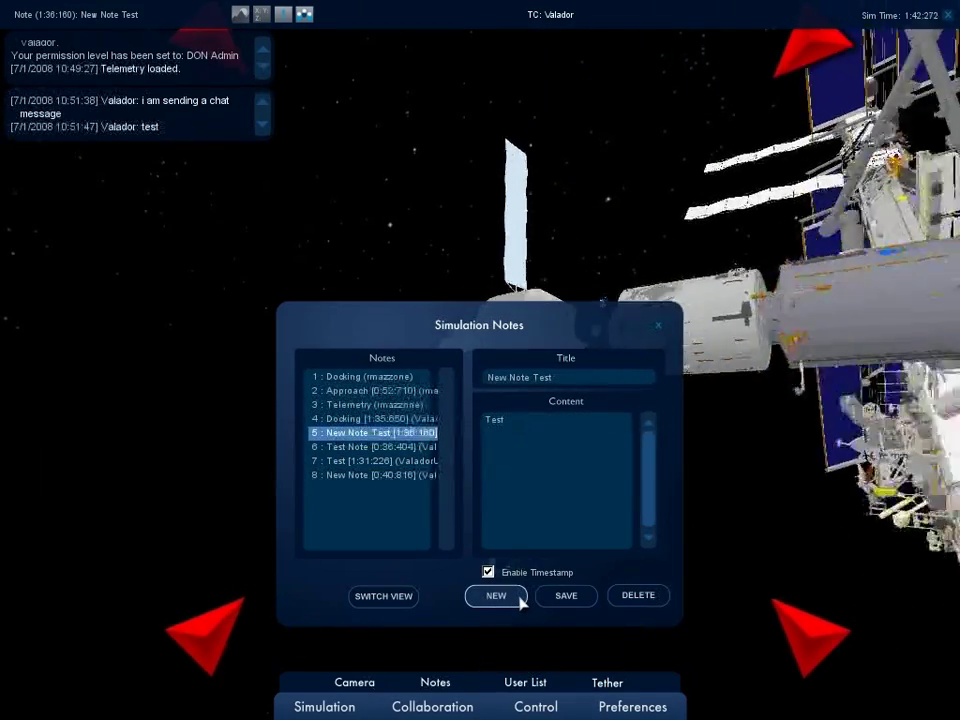
pyautogui.click(520, 600)
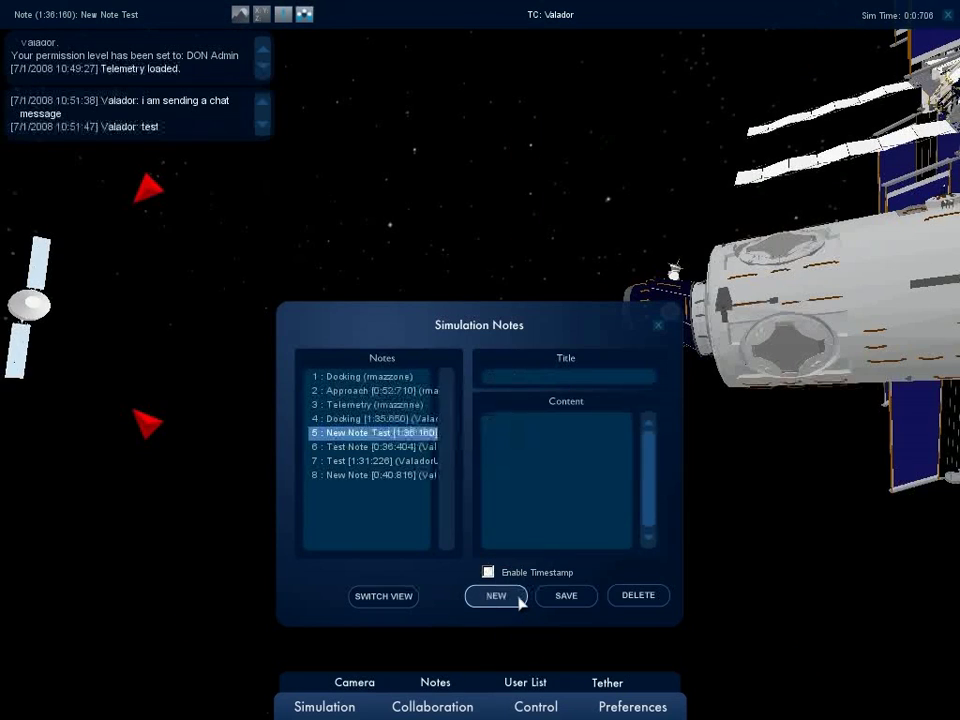
pyautogui.click(500, 382)
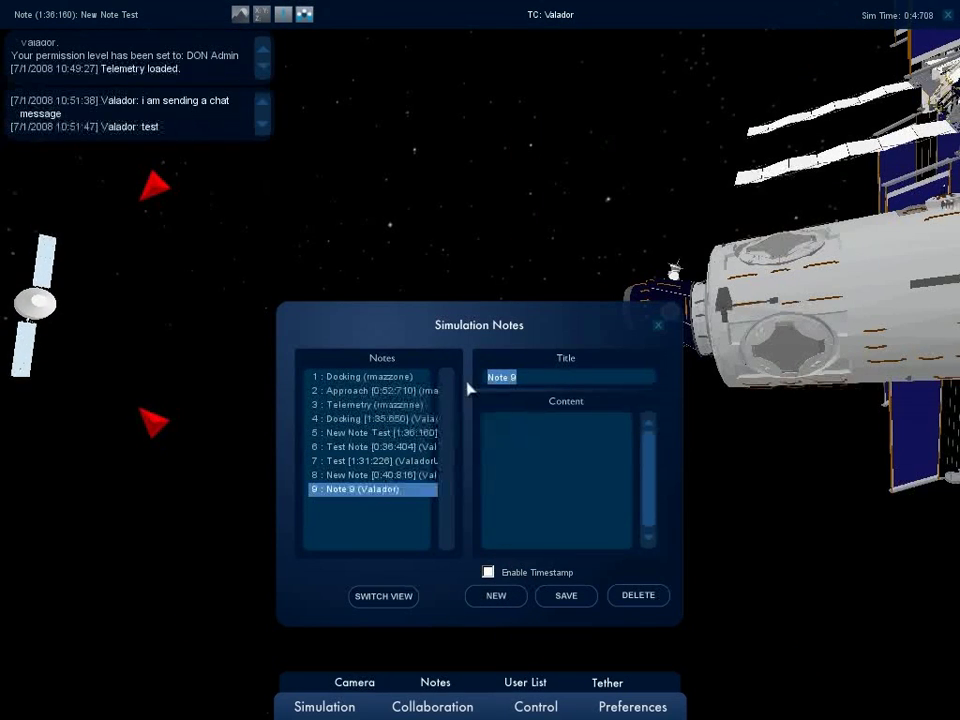
pyautogui.write('Test Note ')
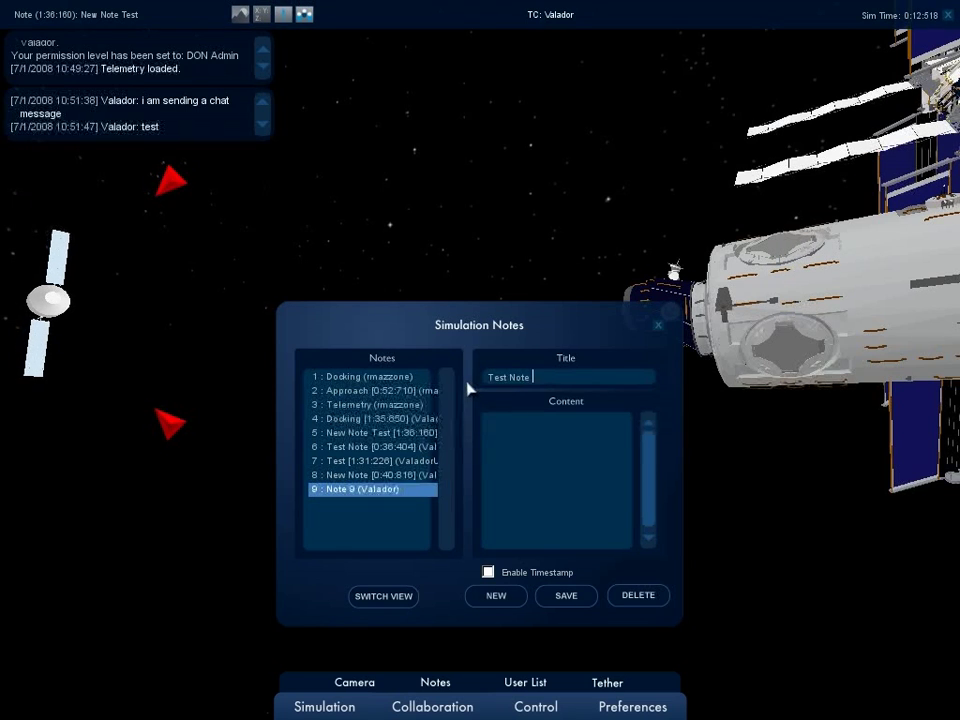
pyautogui.write('#3')
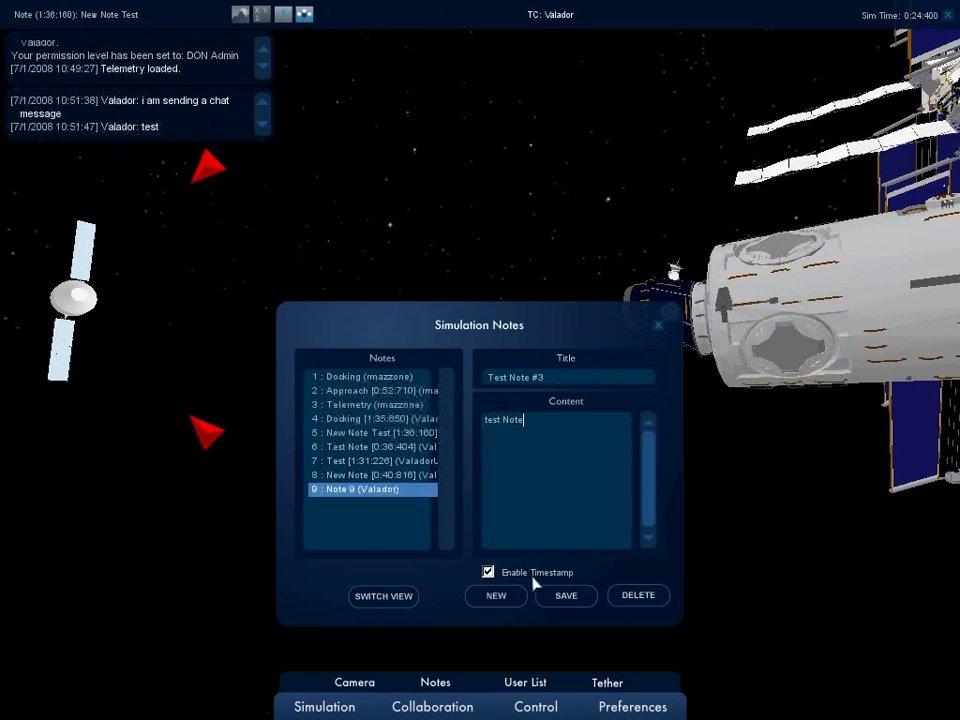
pyautogui.click(566, 597)
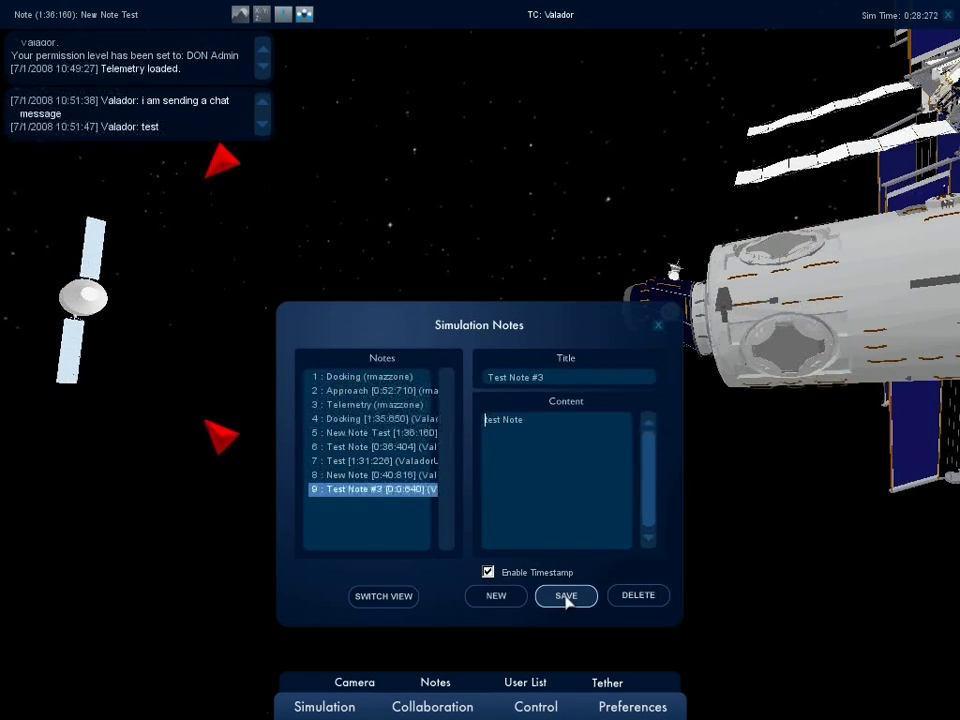
# Close the notes panel and drag the Playback stream-time slider left to rewind.
pyautogui.click(658, 327)
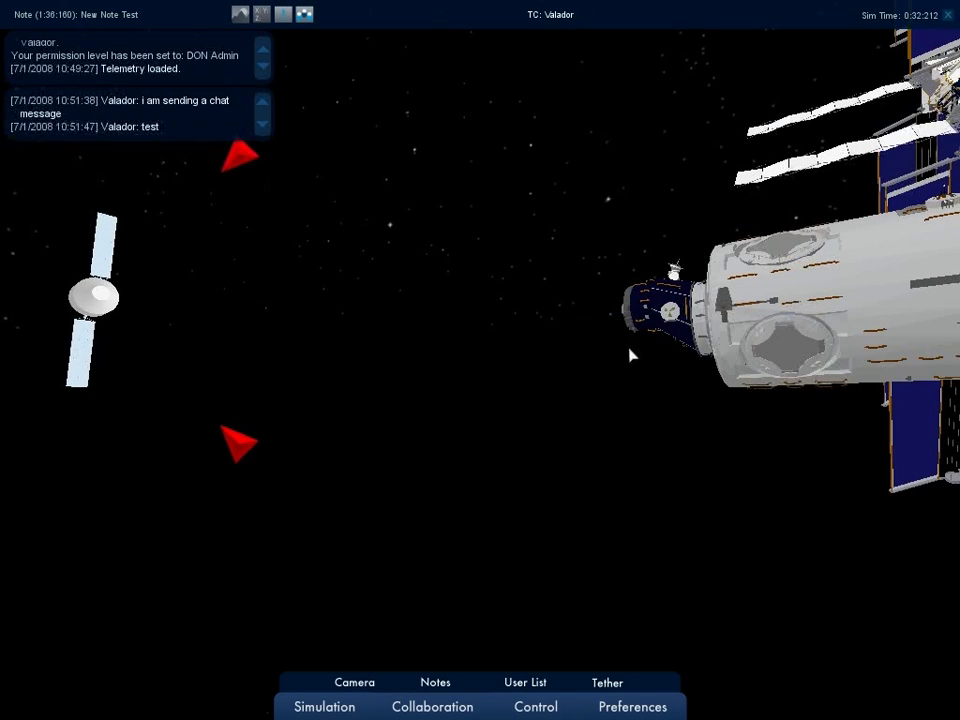
pyautogui.click(536, 704)
pyautogui.click(494, 683)
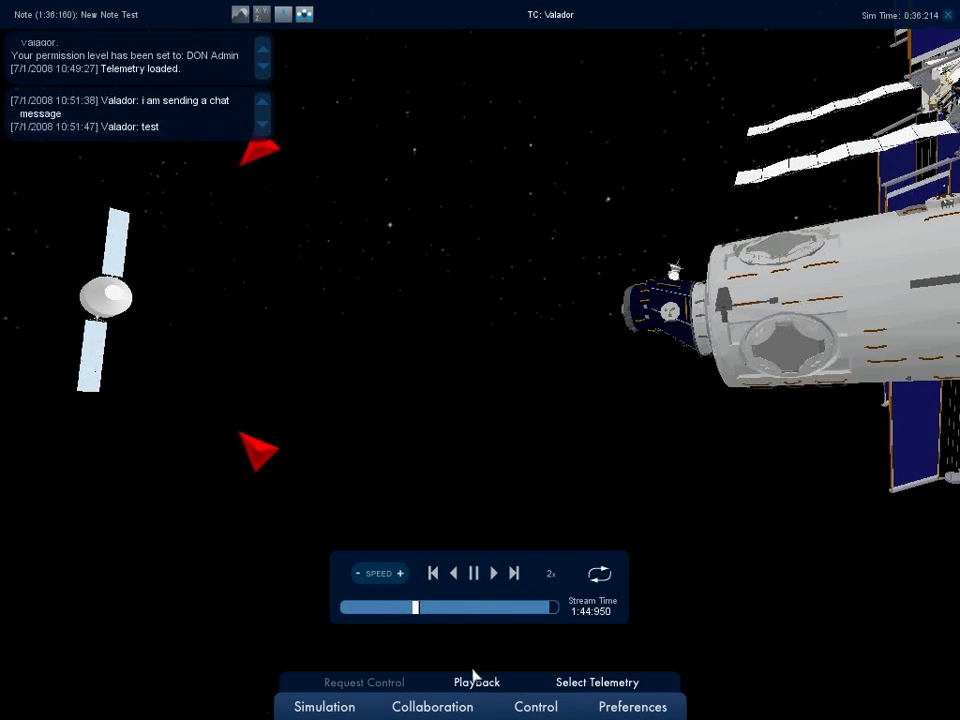
pyautogui.moveTo(418, 609); pyautogui.dragTo(345, 608)
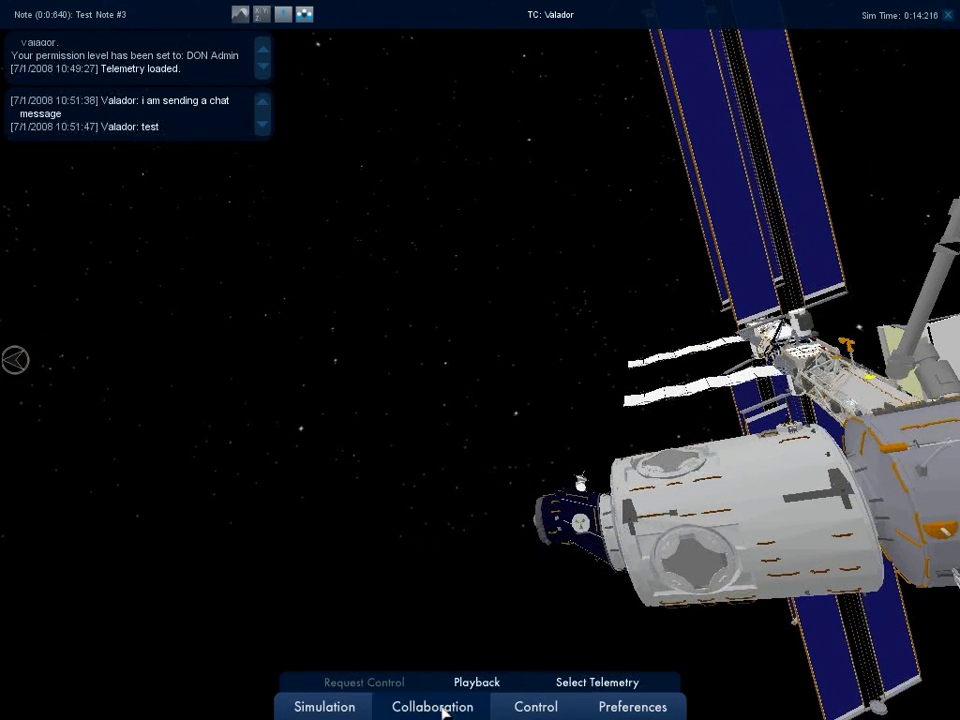
pyautogui.click(443, 707)
# Open the User List, select the connected Controller's row, then close the list.
pyautogui.click(534, 684)
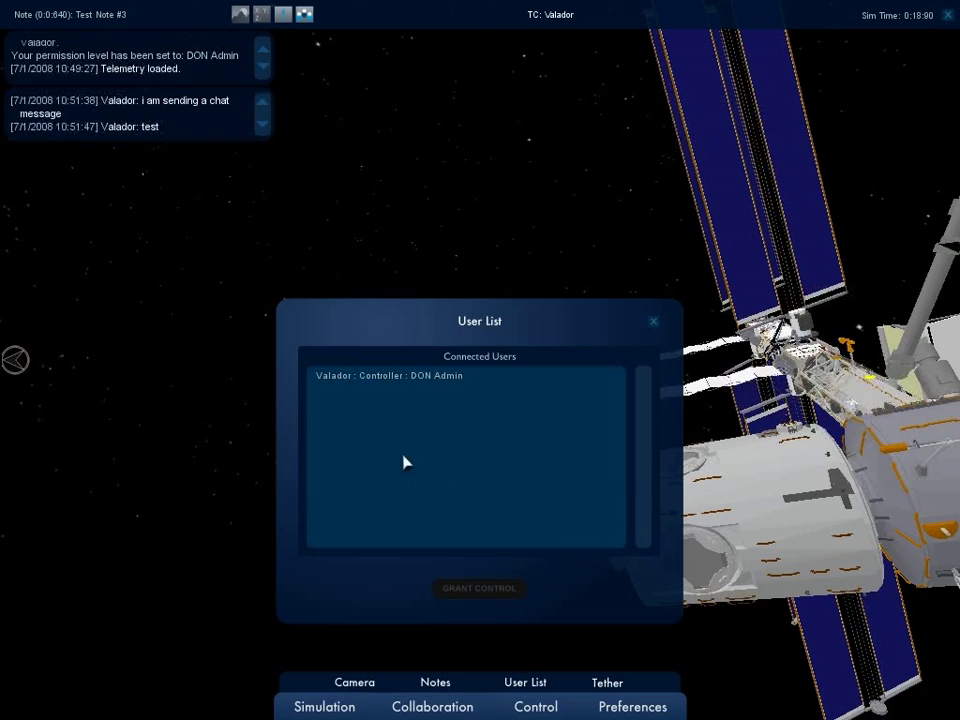
pyautogui.click(405, 385)
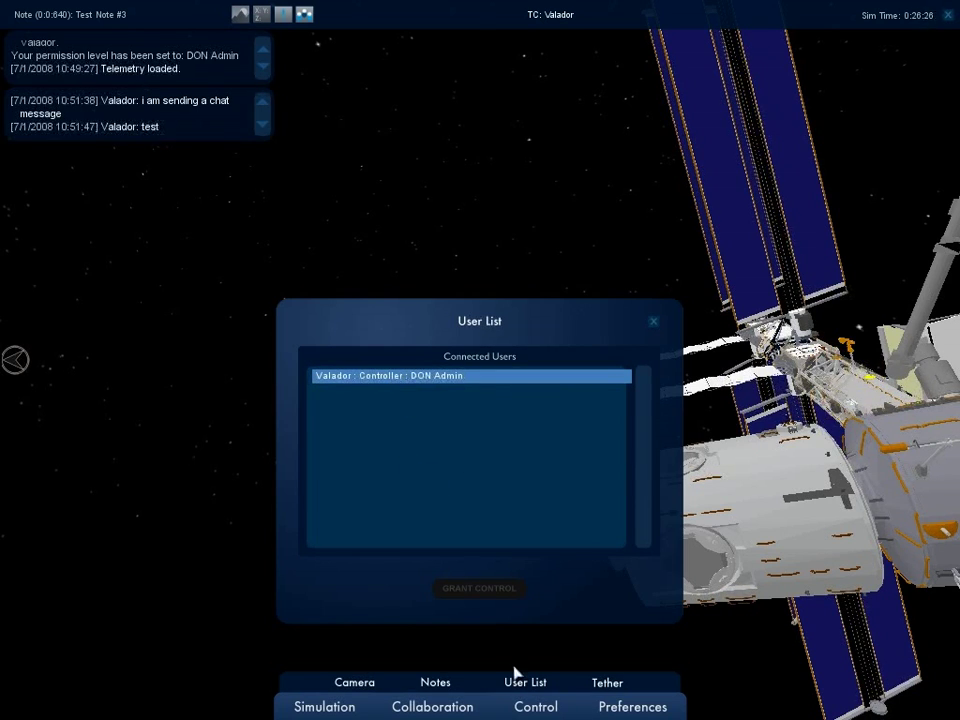
pyautogui.click(653, 323)
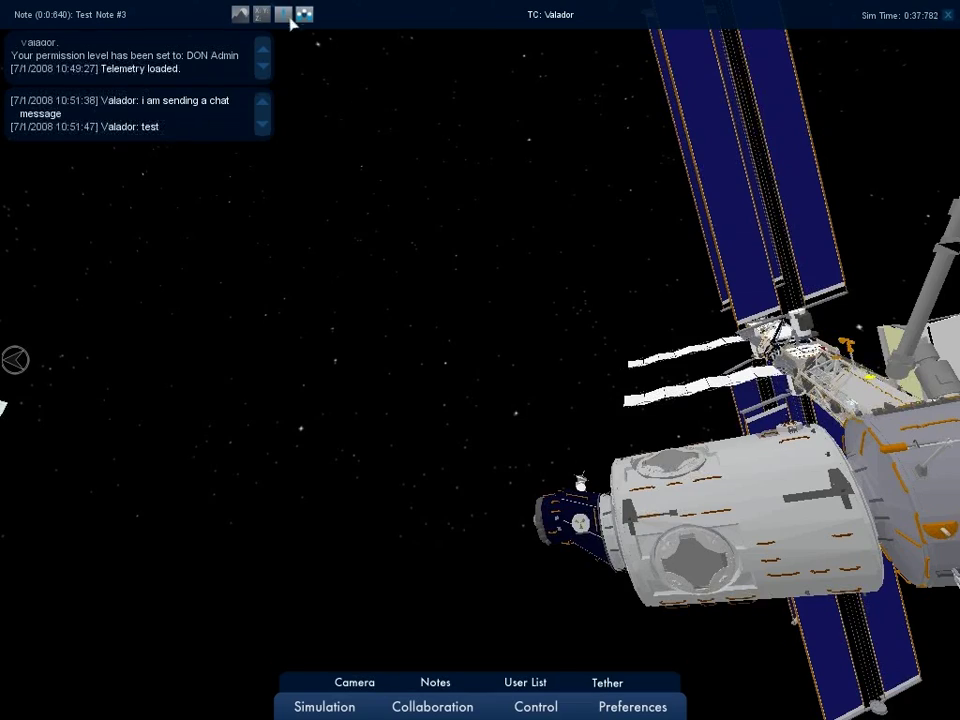
# Jump to the close module view, show the translucent overlay, and hide the chat panel.
pyautogui.click(284, 17)
pyautogui.click(241, 16)
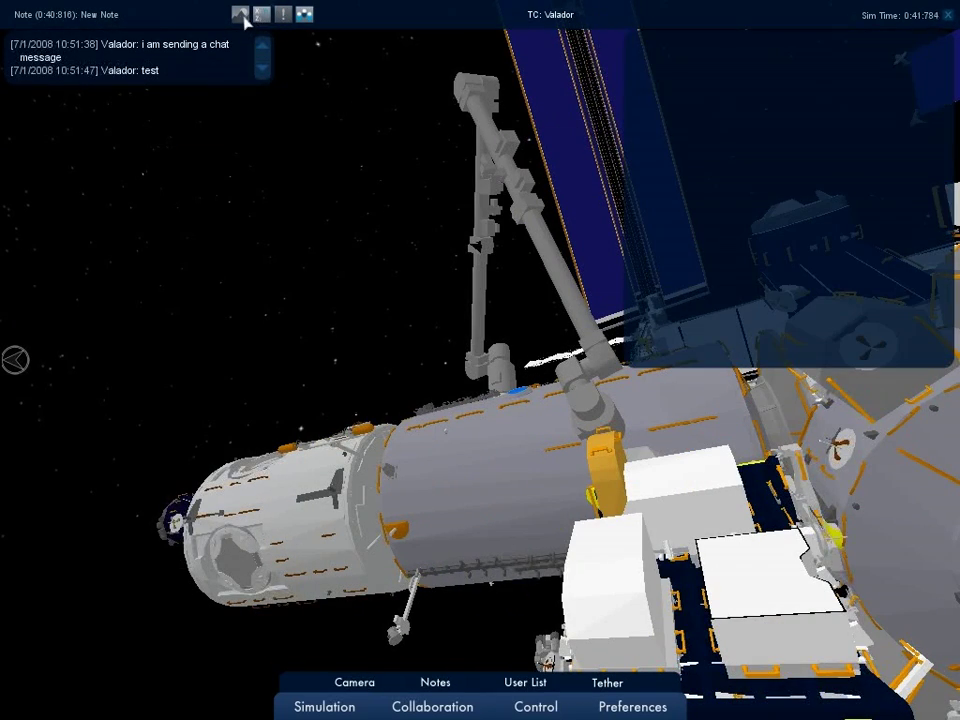
pyautogui.click(302, 15)
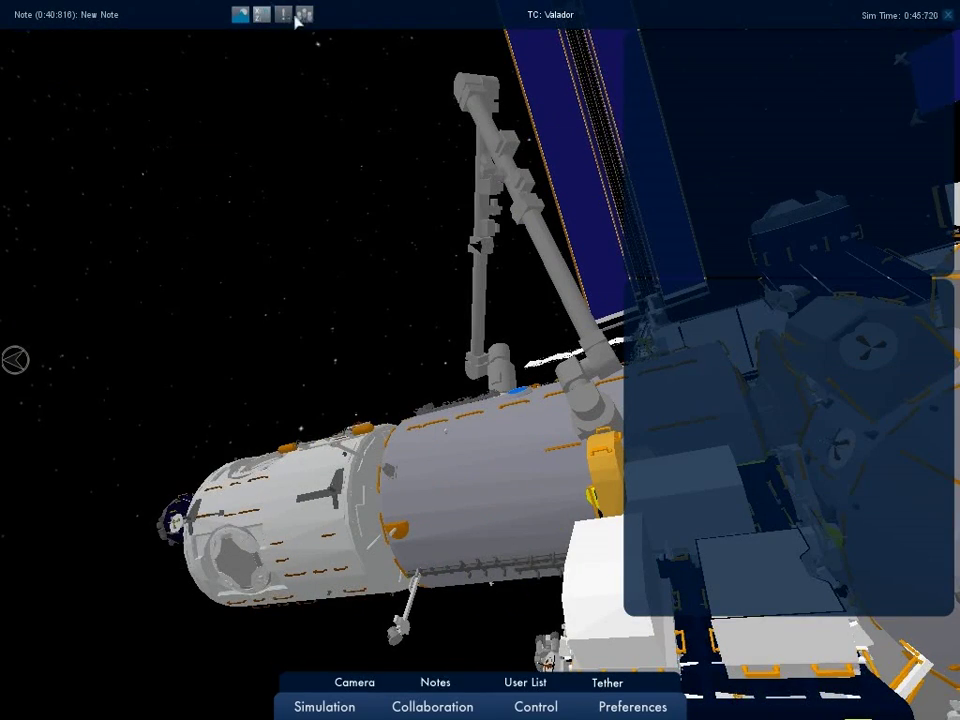